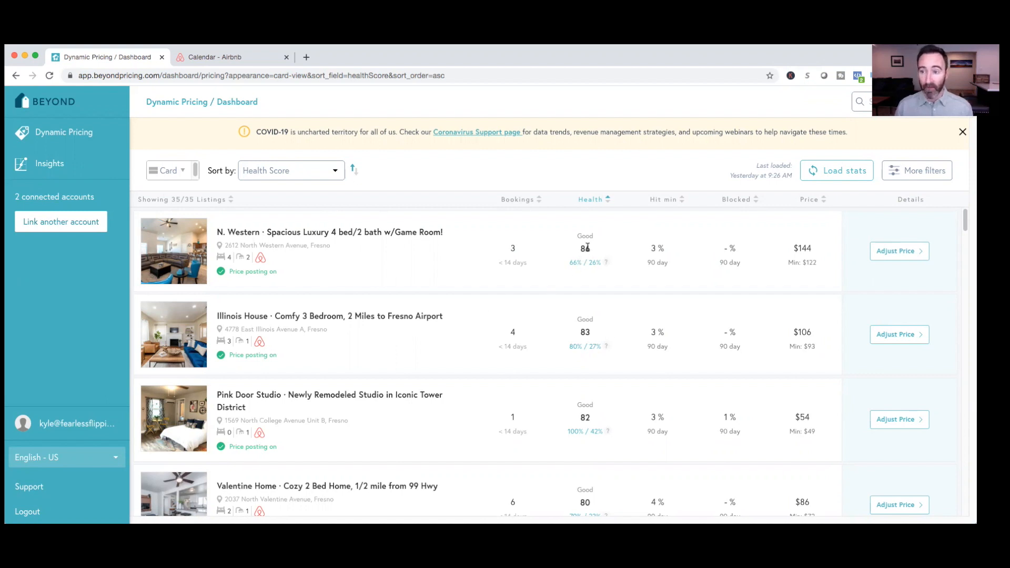
Review the health scores of the listings down to 5TH ST Main House and open the connected accounts overview
scroll(571, 298, "down", 7)
scroll(571, 298, "down", 10)
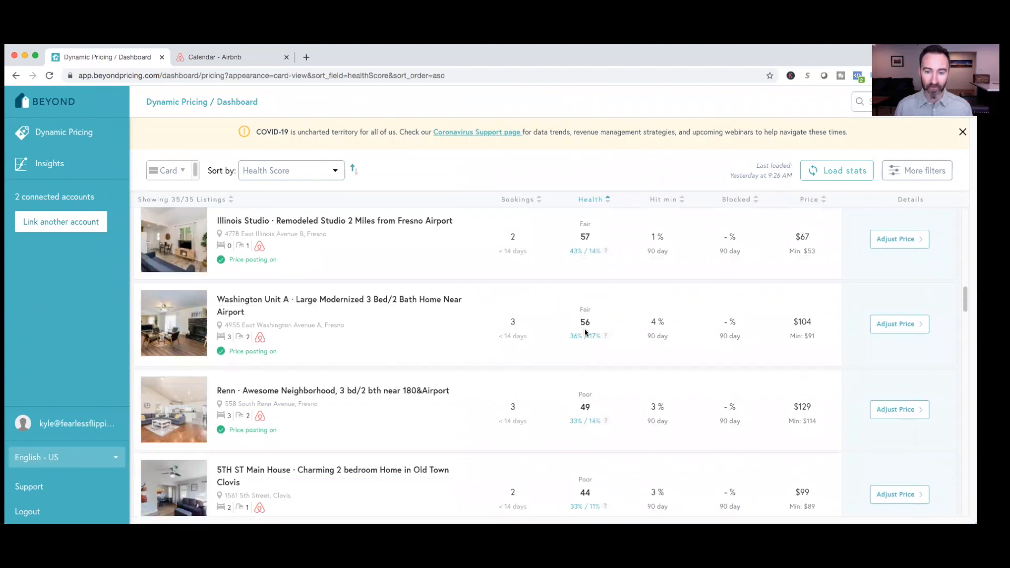
scroll(588, 352, "down", 1)
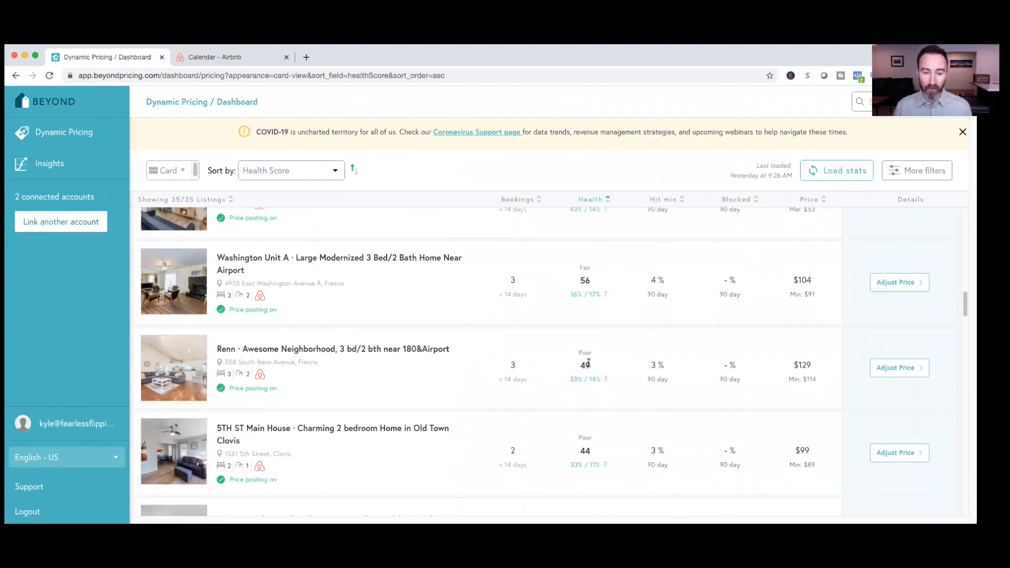
scroll(588, 363, "down", 1)
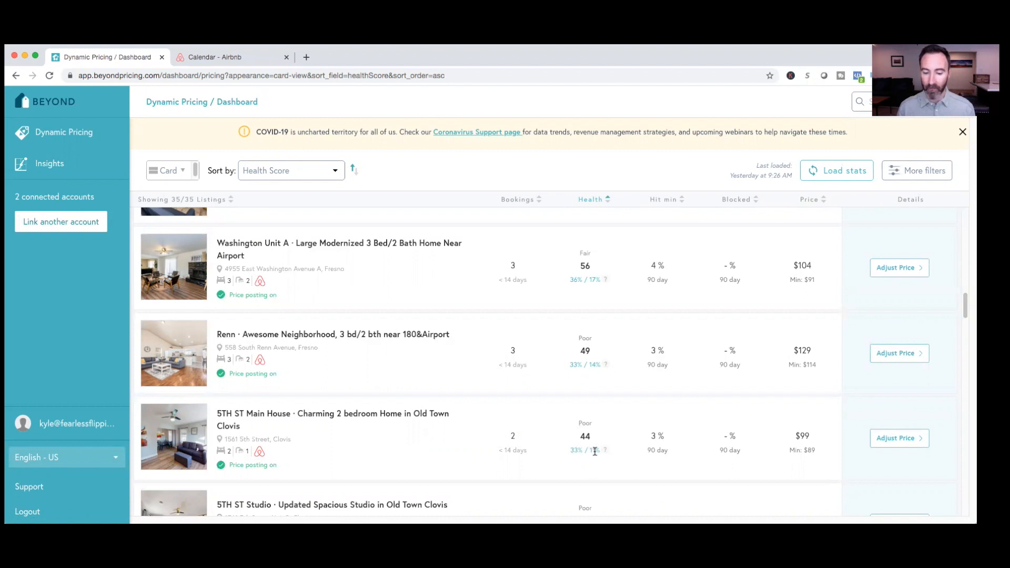
mouse_move(604, 451)
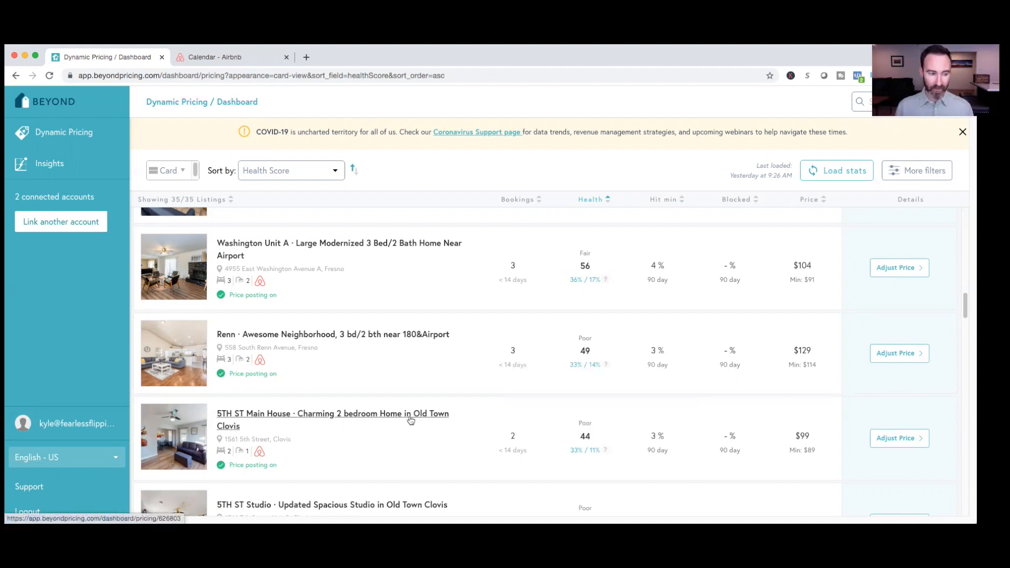
left_click(74, 204)
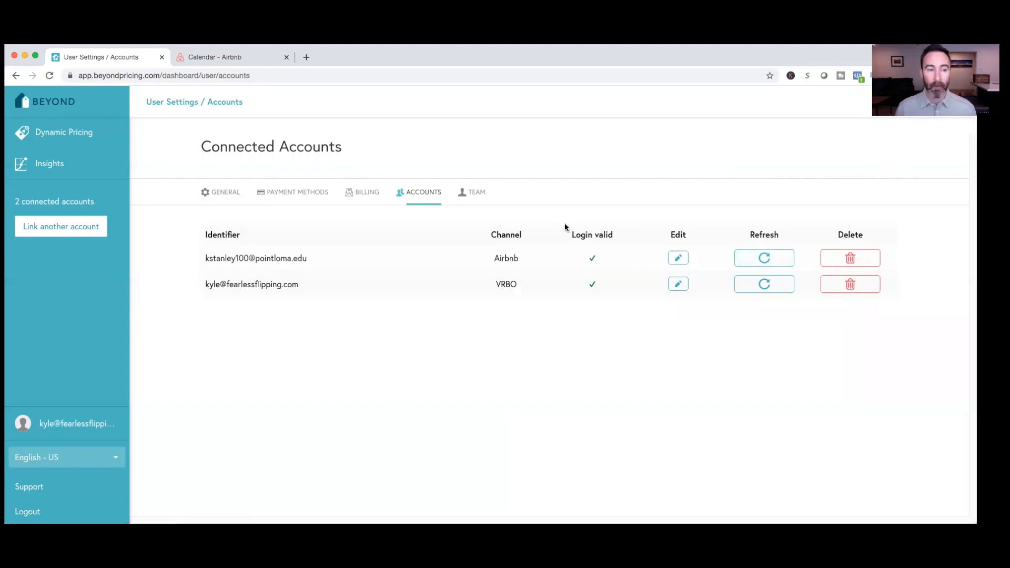
On Airbnb, open the pricing and availability settings of "Remodeled Studio 2 Miles from Fresno Airport" and check its nightly base price
left_click(234, 59)
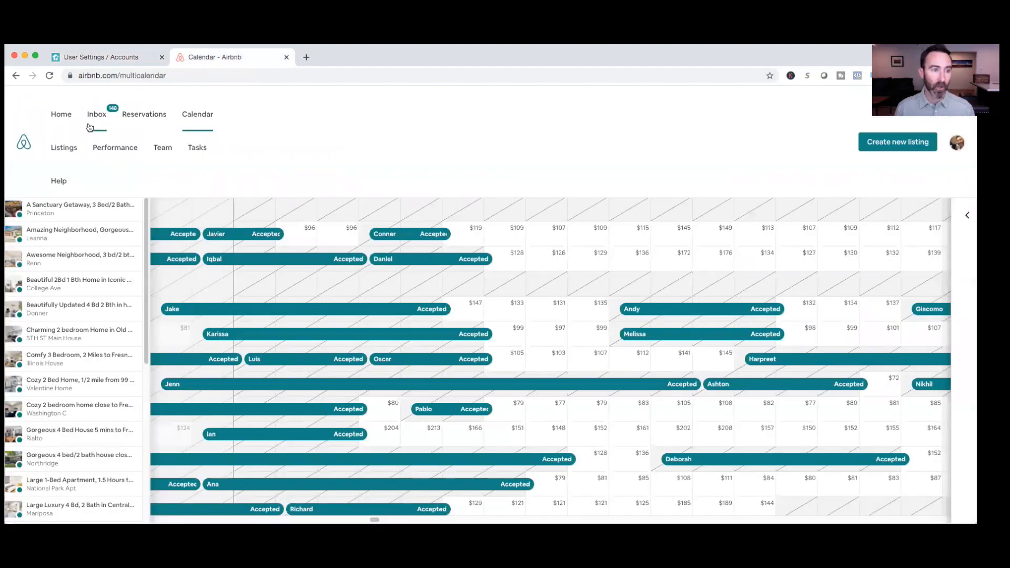
left_click(72, 149)
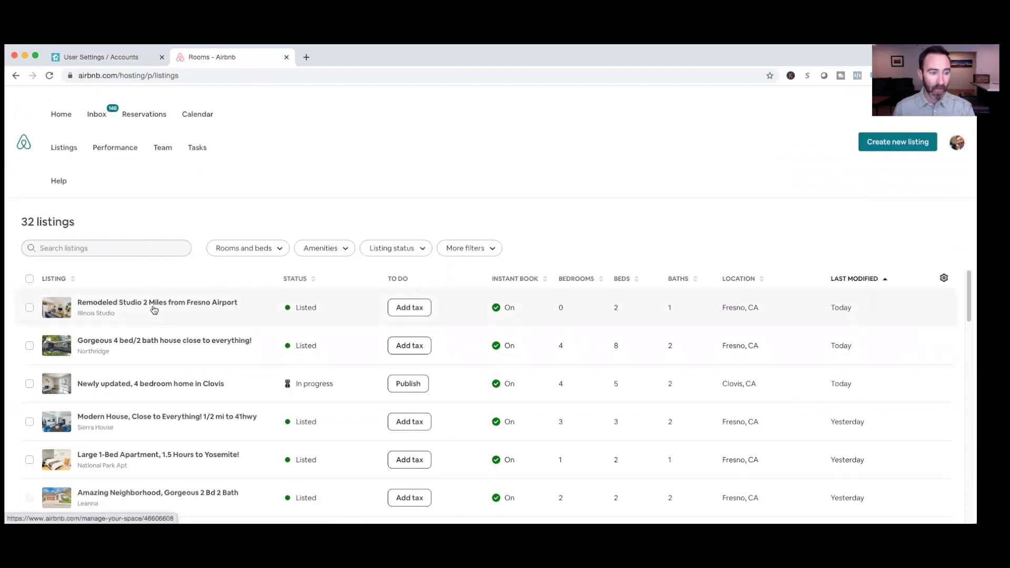
left_click(154, 310)
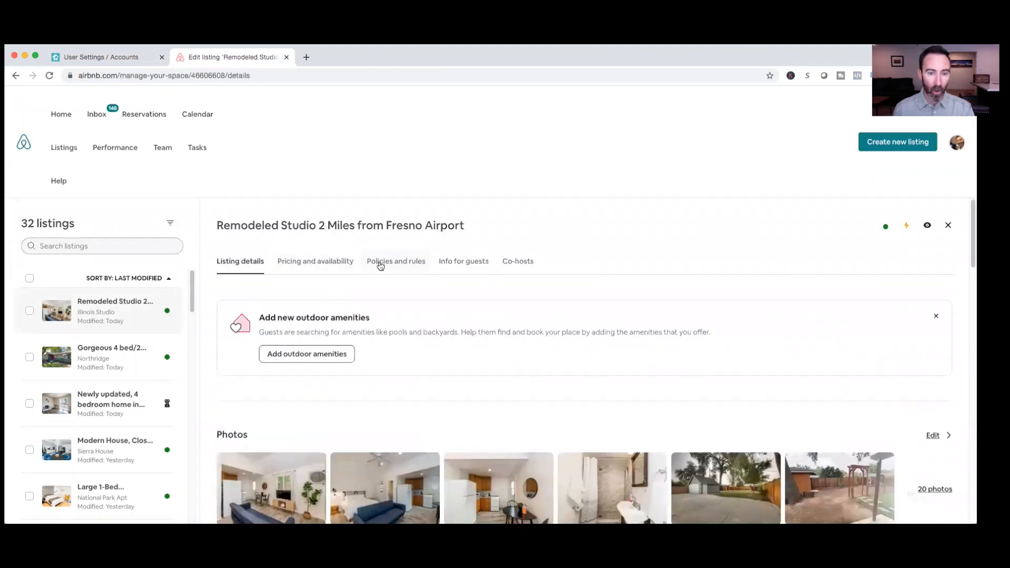
left_click(328, 264)
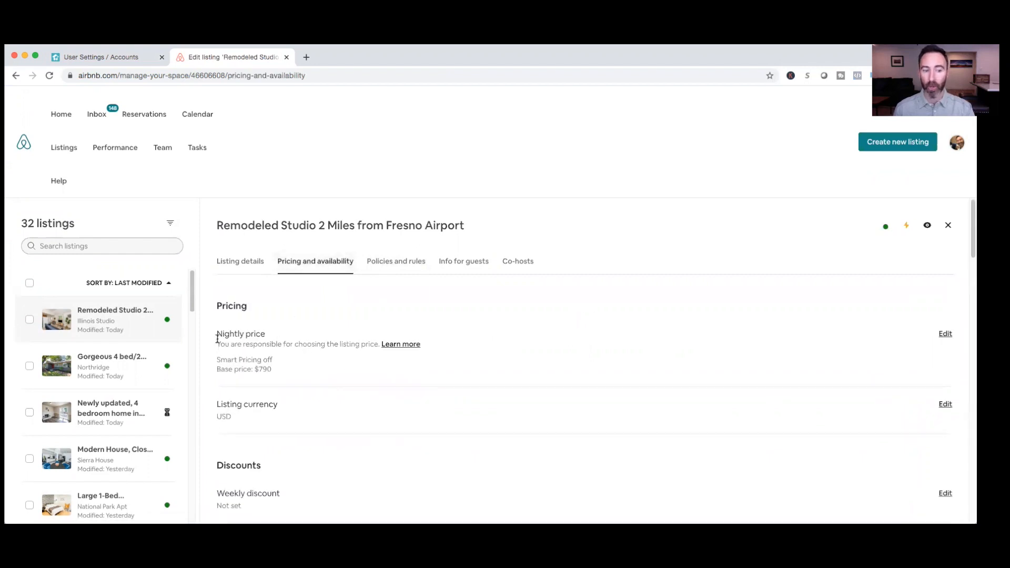
left_click_drag(216, 335, 265, 336)
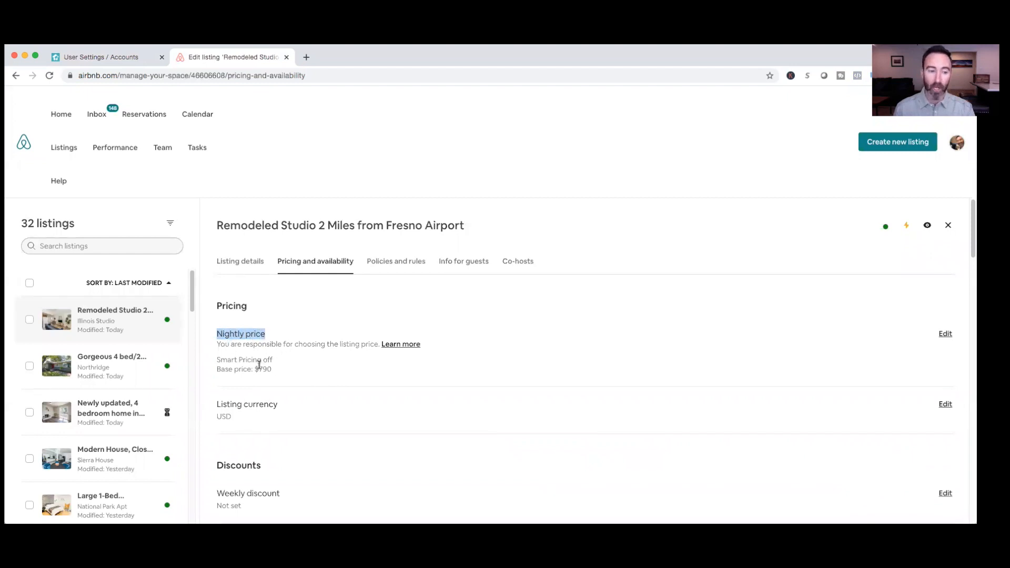
left_click_drag(271, 369, 255, 371)
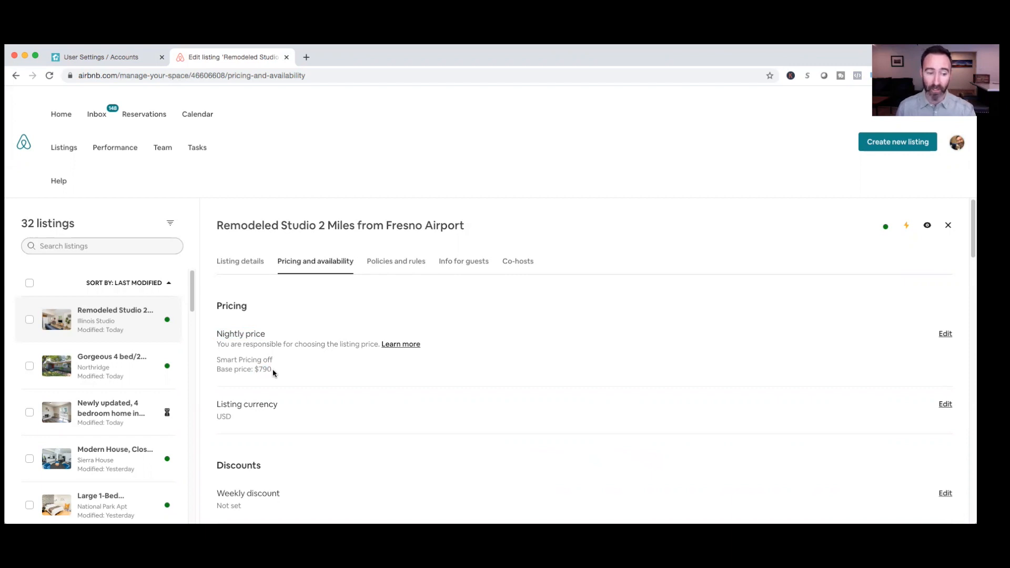
left_click_drag(271, 369, 257, 369)
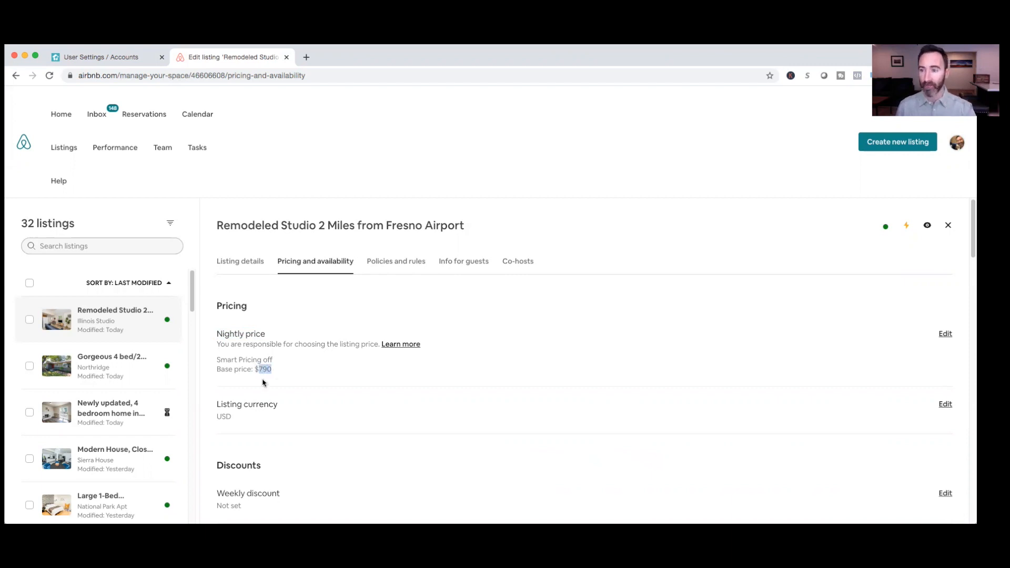
Examine the studio listing's discounts, fees, weekend price and trip length settings
scroll(256, 397, "down", 3)
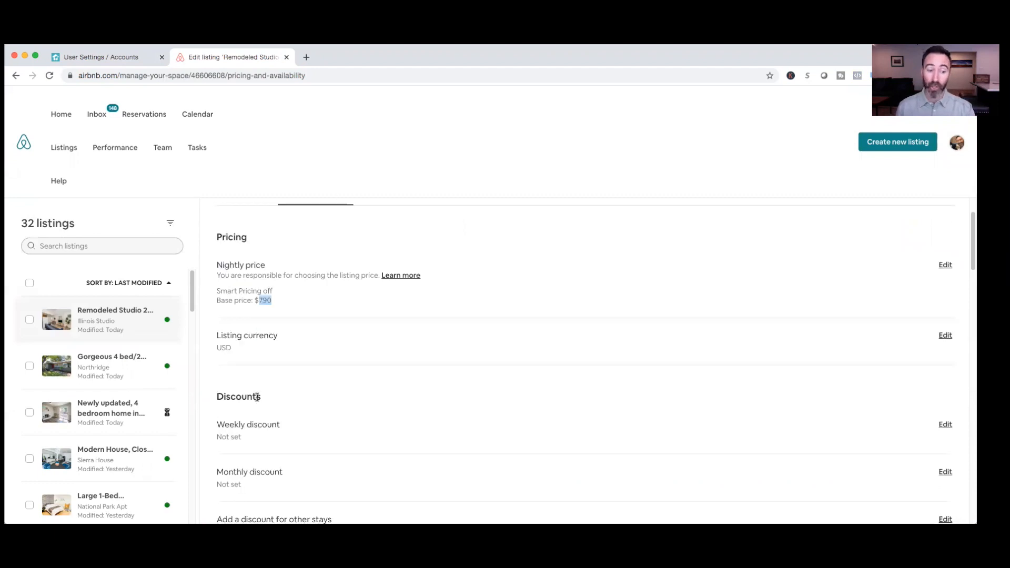
scroll(258, 434, "down", 2)
scroll(252, 435, "down", 2)
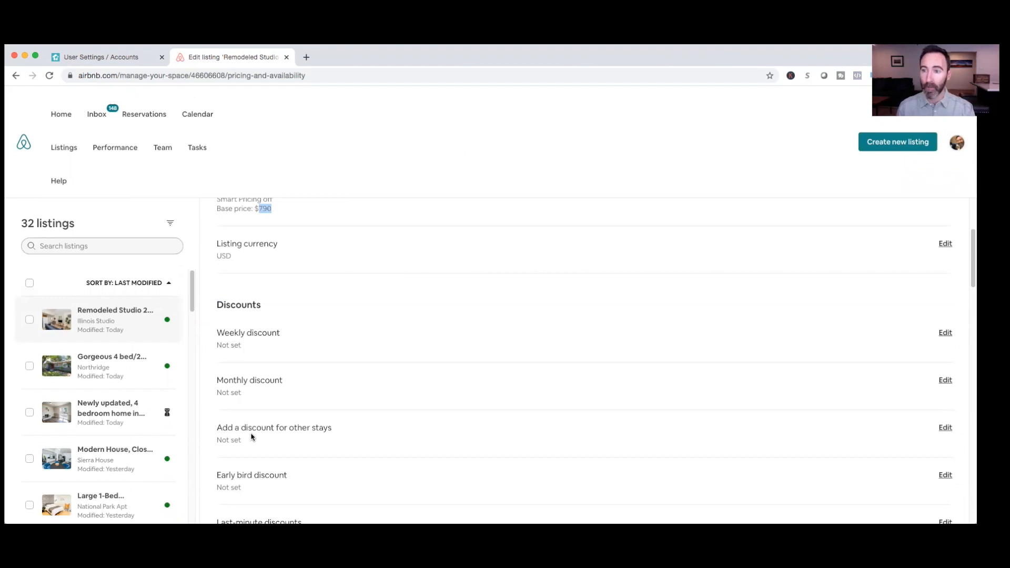
scroll(266, 457, "down", 2)
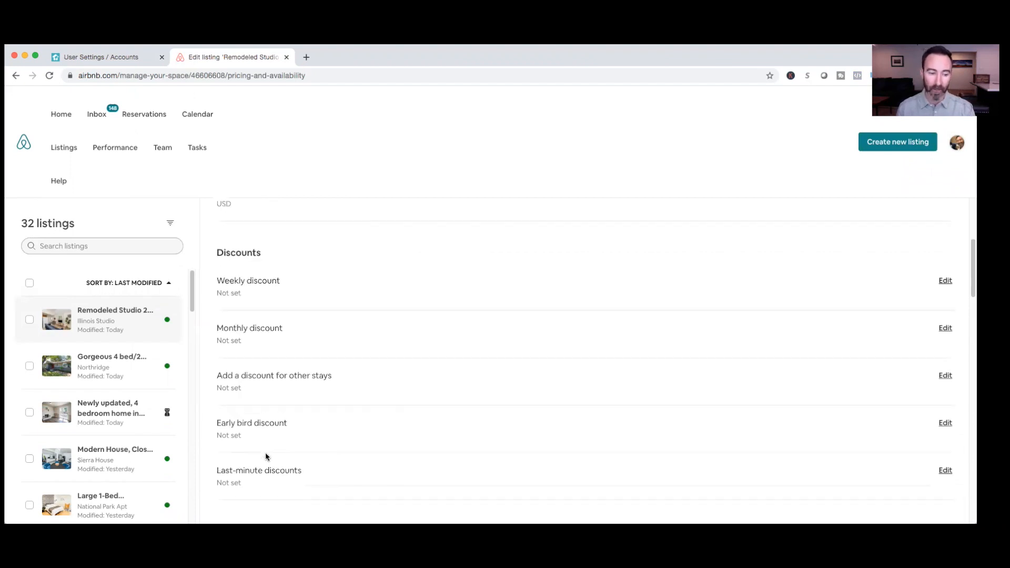
scroll(266, 456, "down", 8)
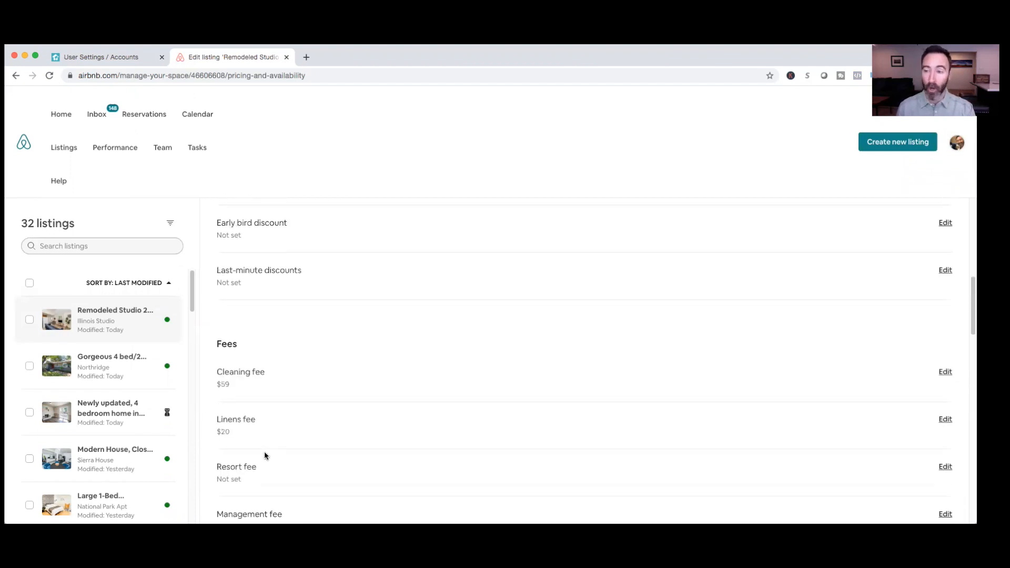
scroll(266, 456, "down", 1)
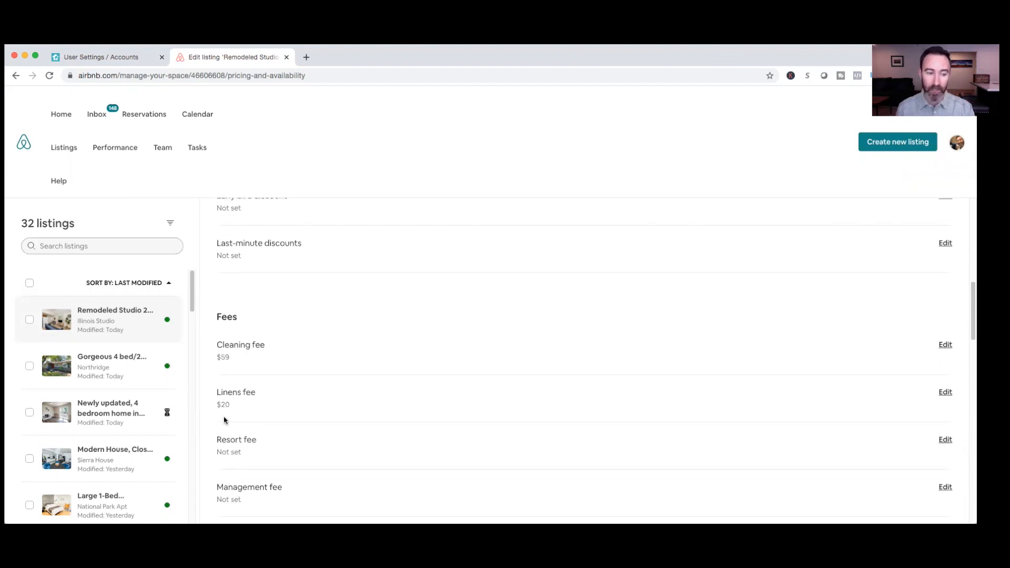
scroll(226, 422, "down", 5)
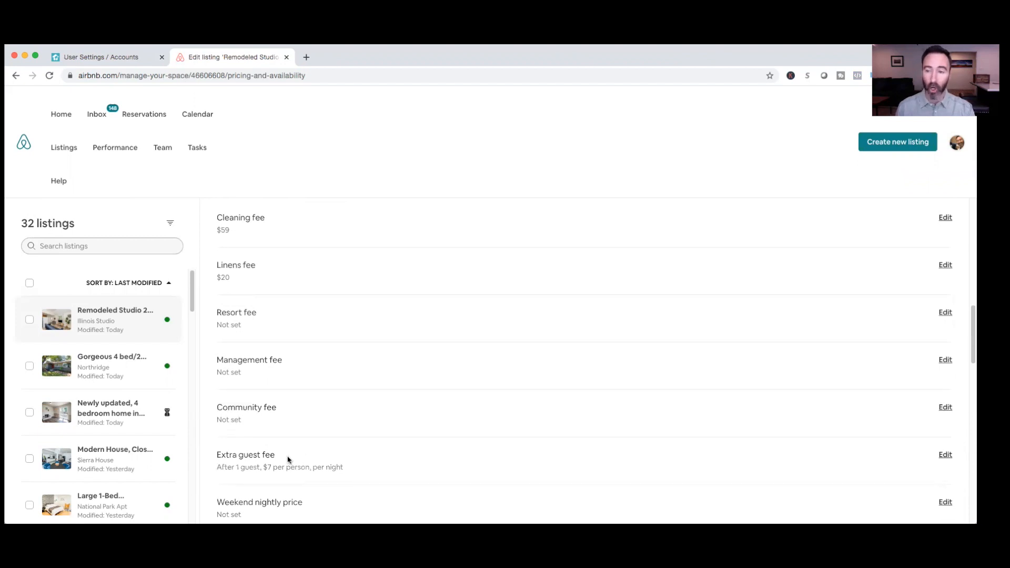
scroll(287, 492, "down", 2)
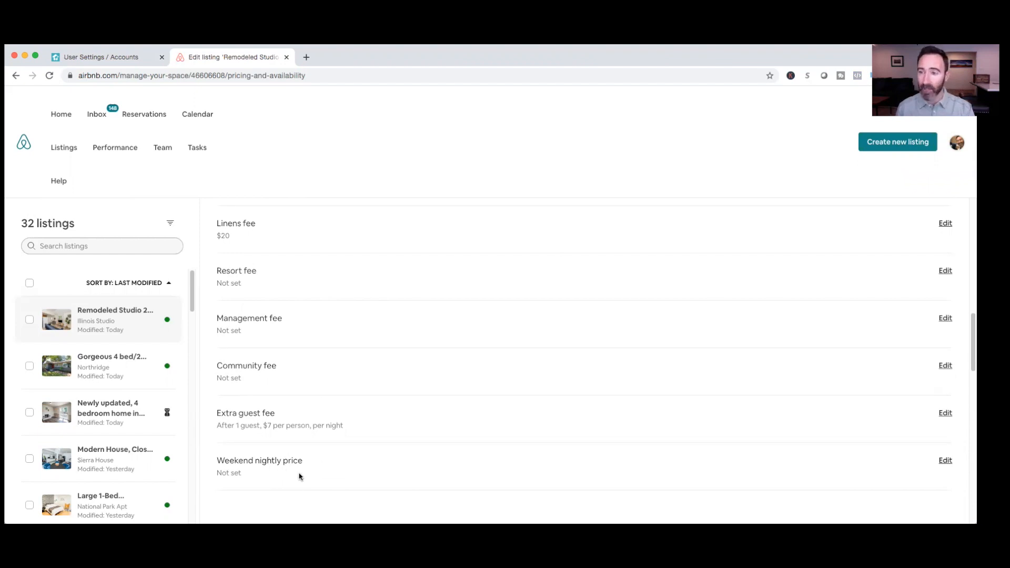
scroll(299, 476, "down", 5)
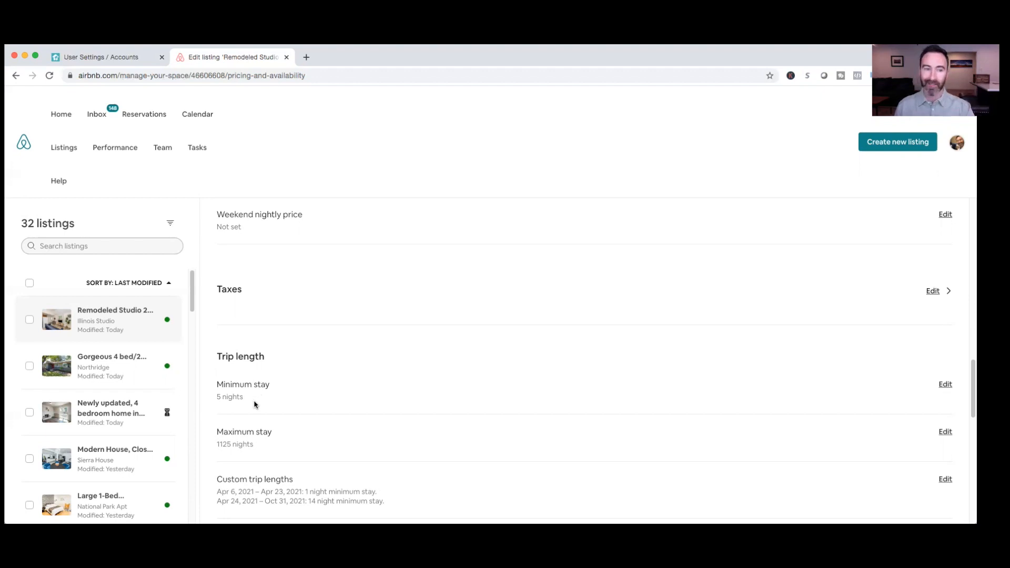
Return to the Beyond dynamic pricing dashboard and open the 5TH ST Main House listing
left_click(126, 62)
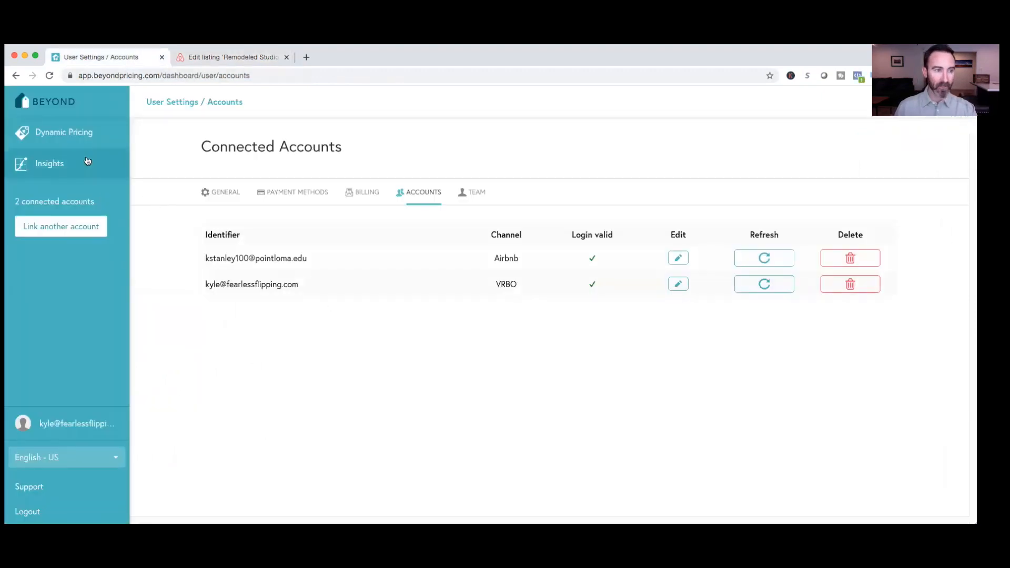
left_click(68, 109)
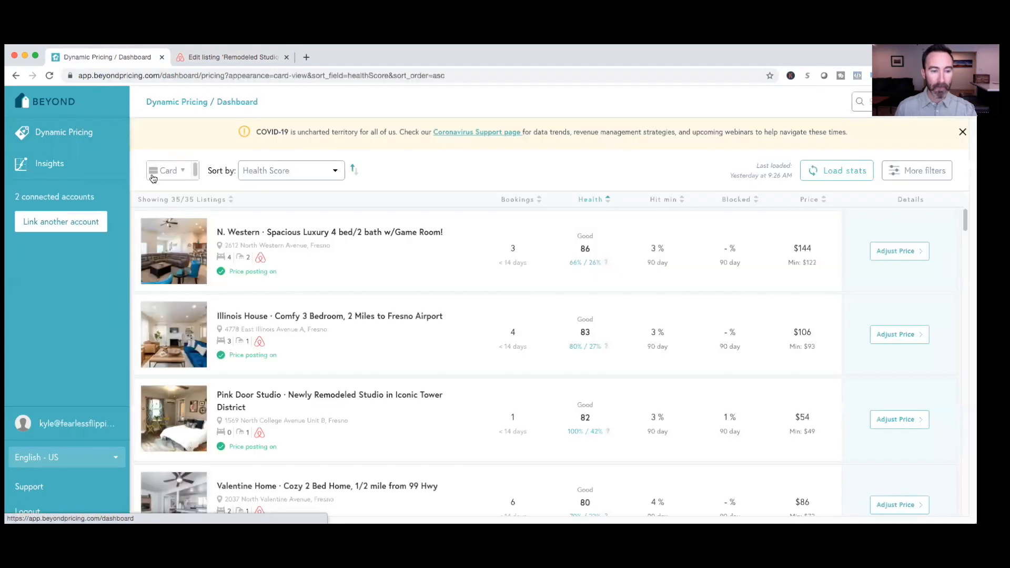
scroll(248, 418, "down", 5)
scroll(247, 421, "down", 7)
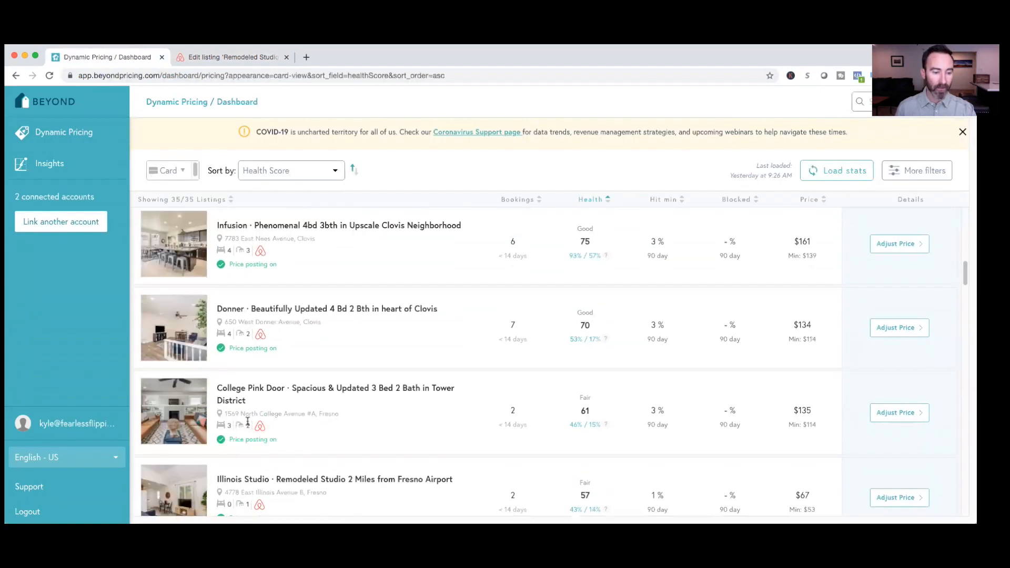
scroll(247, 421, "down", 4)
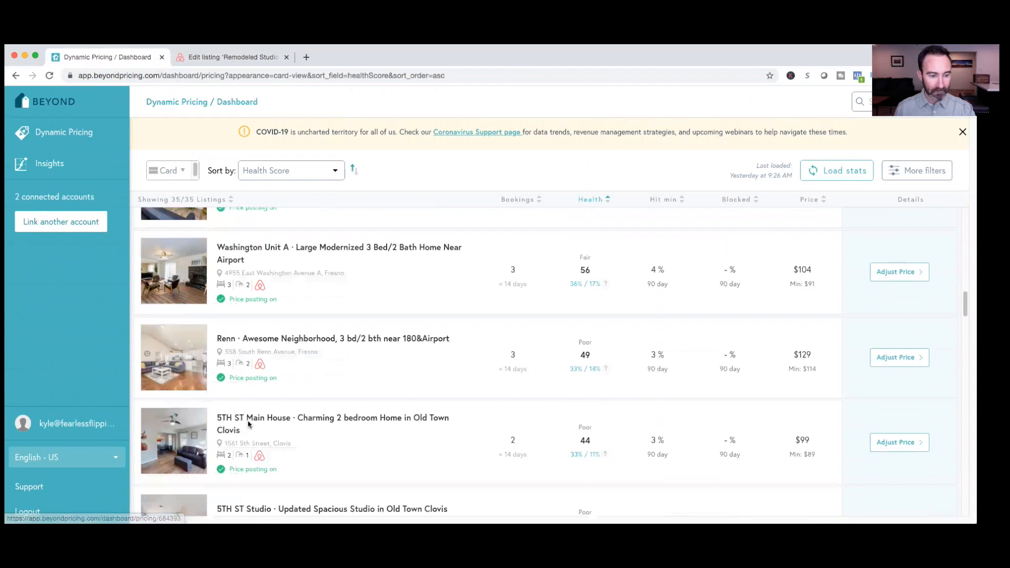
left_click(254, 425)
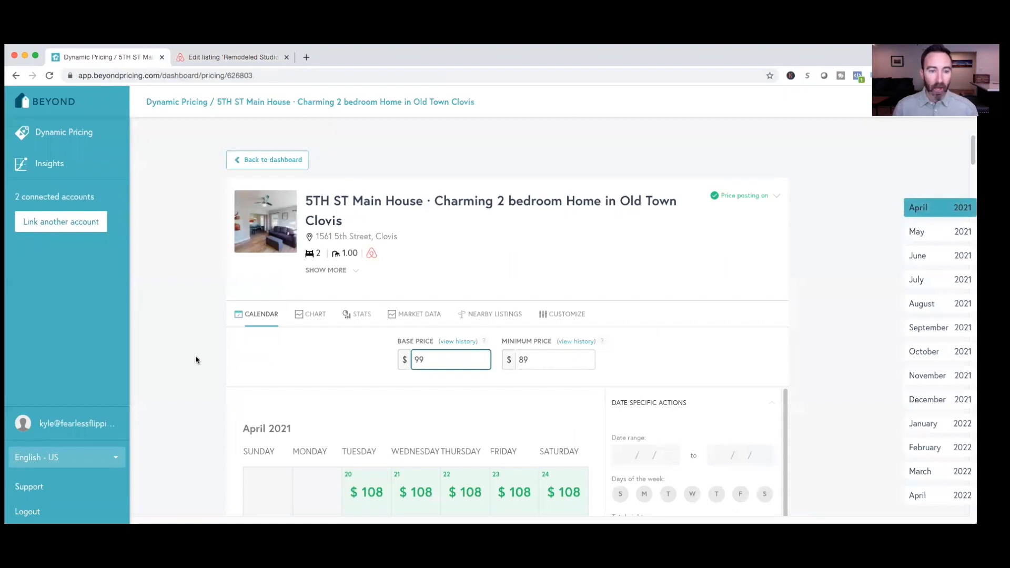
Examine the listing's April 2021 price calendar, including the price breakdowns for April 27 and April 28
scroll(196, 360, "down", 3)
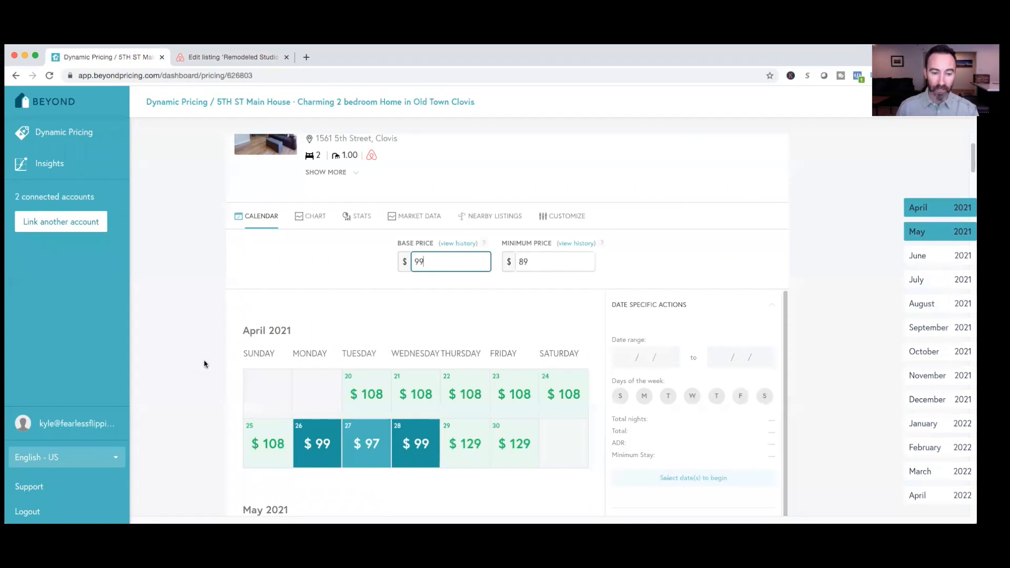
scroll(205, 364, "down", 1)
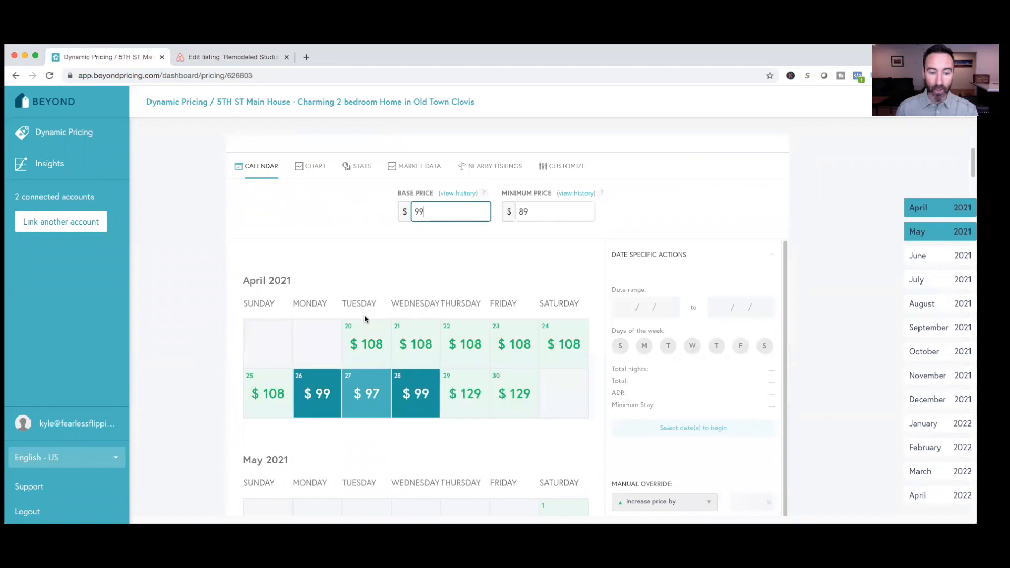
mouse_move(372, 333)
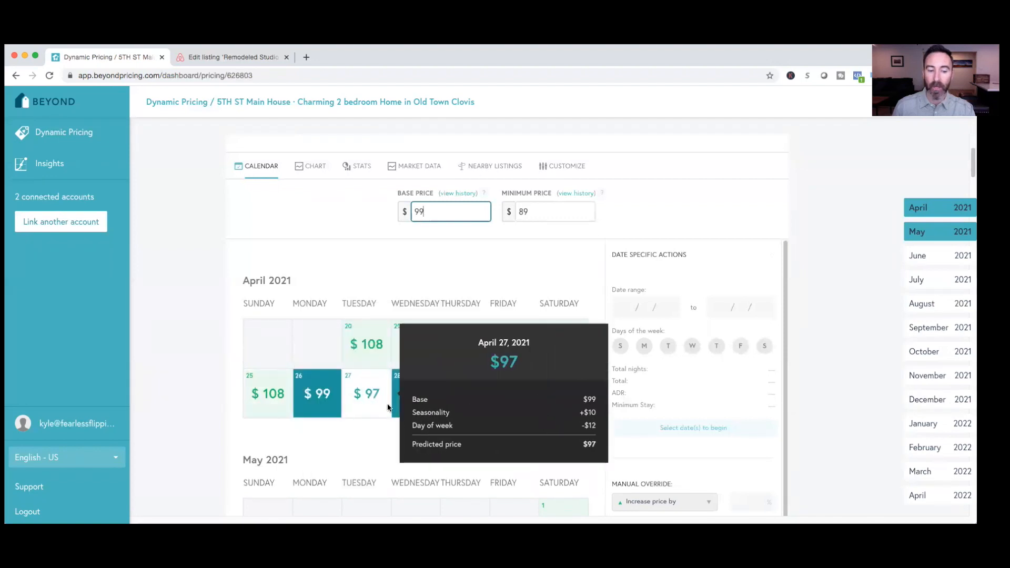
mouse_move(404, 405)
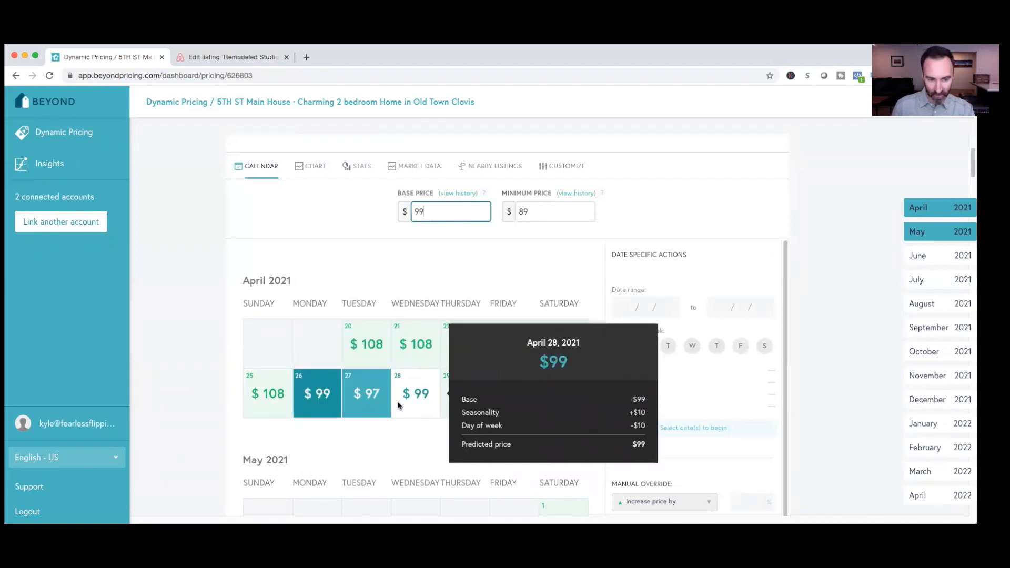
mouse_move(383, 351)
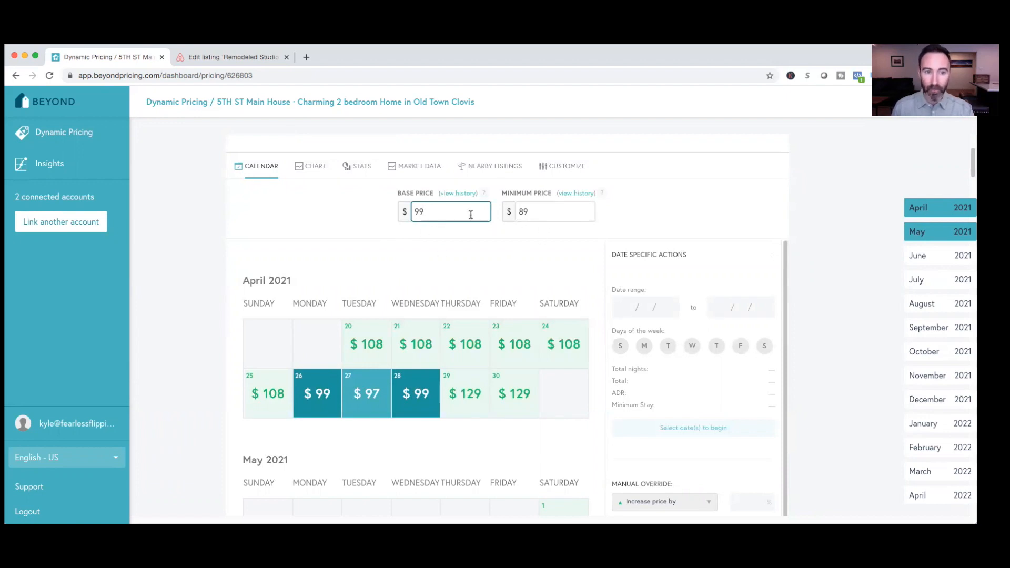
Open the nearby Airbnb listings for 5TH ST Main House and compare the base prices and booking rates of those with the highest health scores
left_click(484, 168)
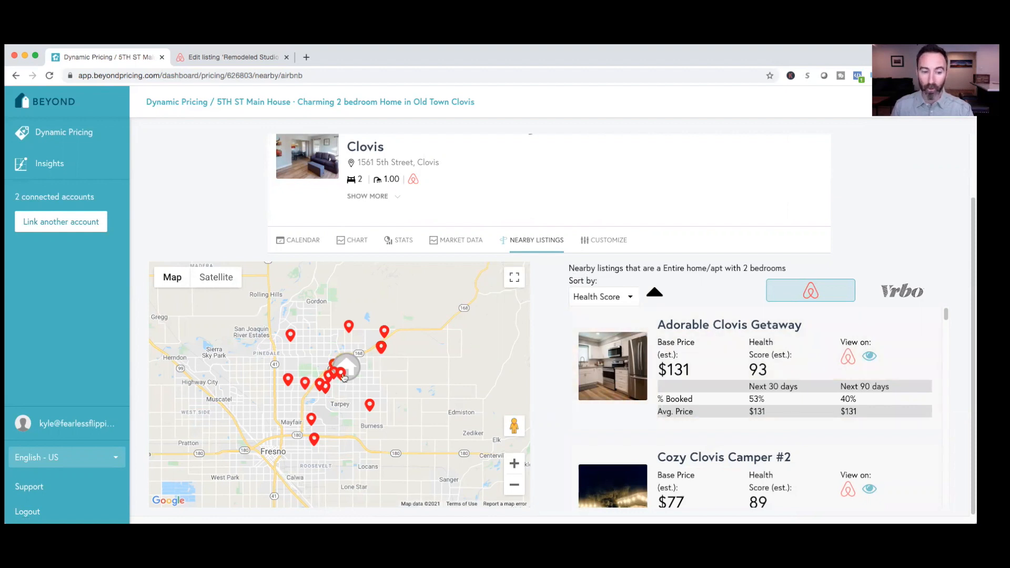
scroll(631, 352, "down", 15)
scroll(625, 365, "up", 10)
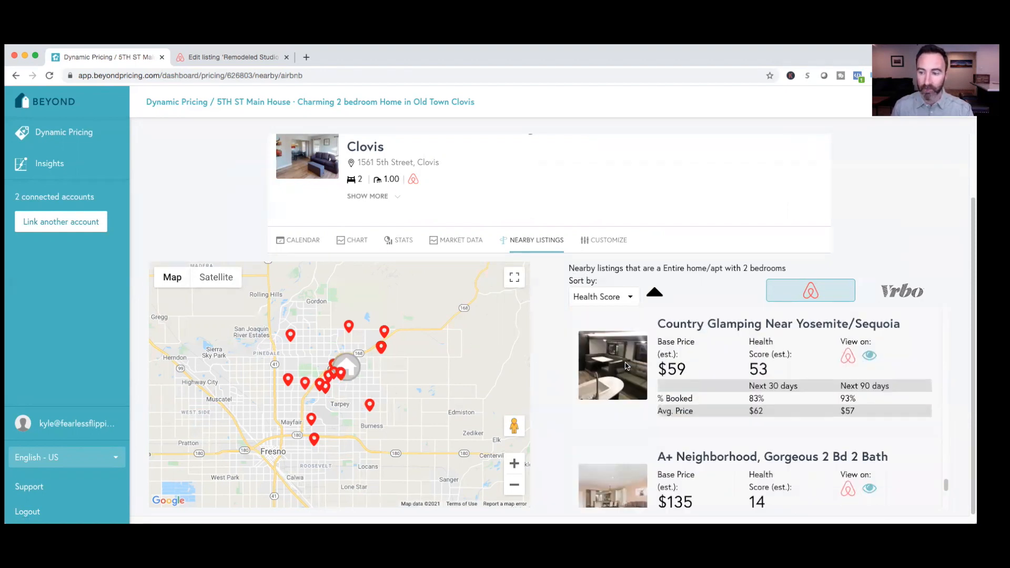
scroll(625, 365, "up", 3)
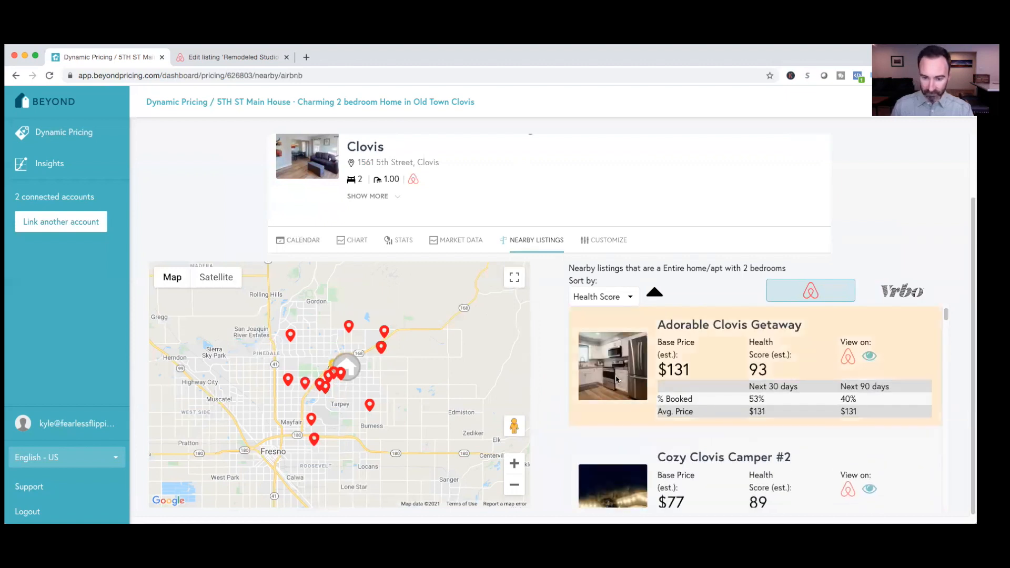
scroll(618, 408, "down", 1)
scroll(619, 407, "down", 1)
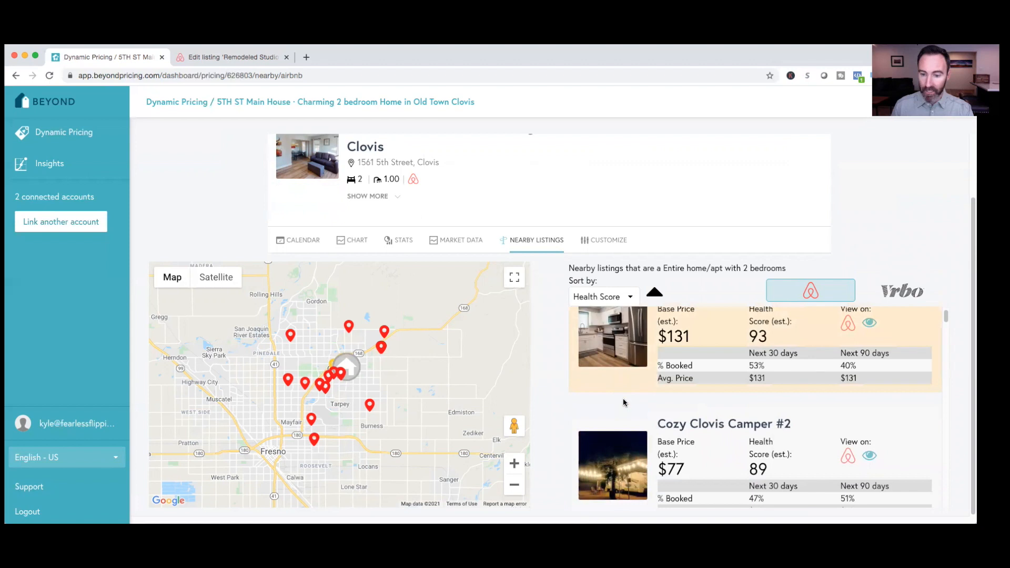
scroll(628, 400, "down", 2)
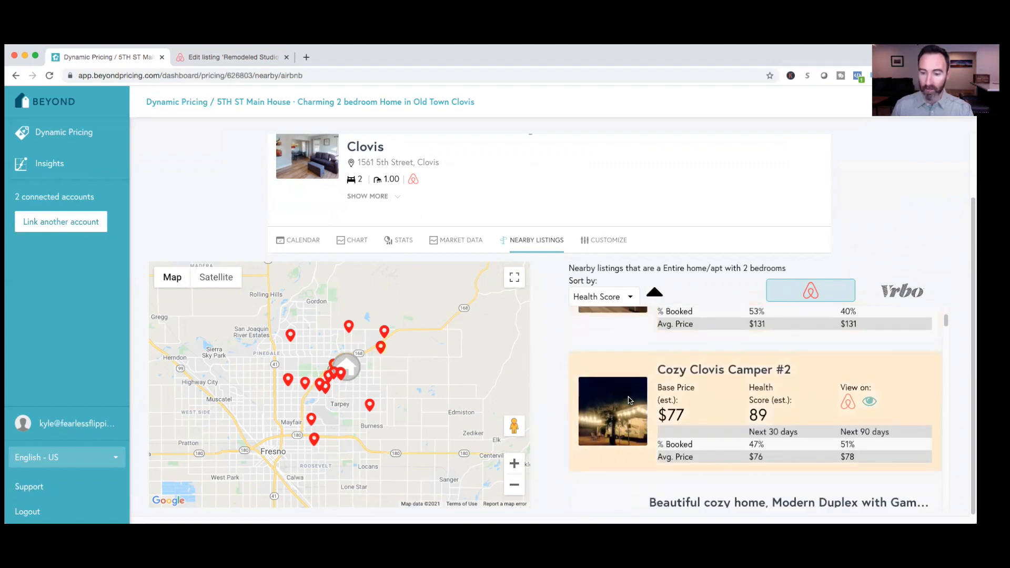
scroll(628, 399, "down", 5)
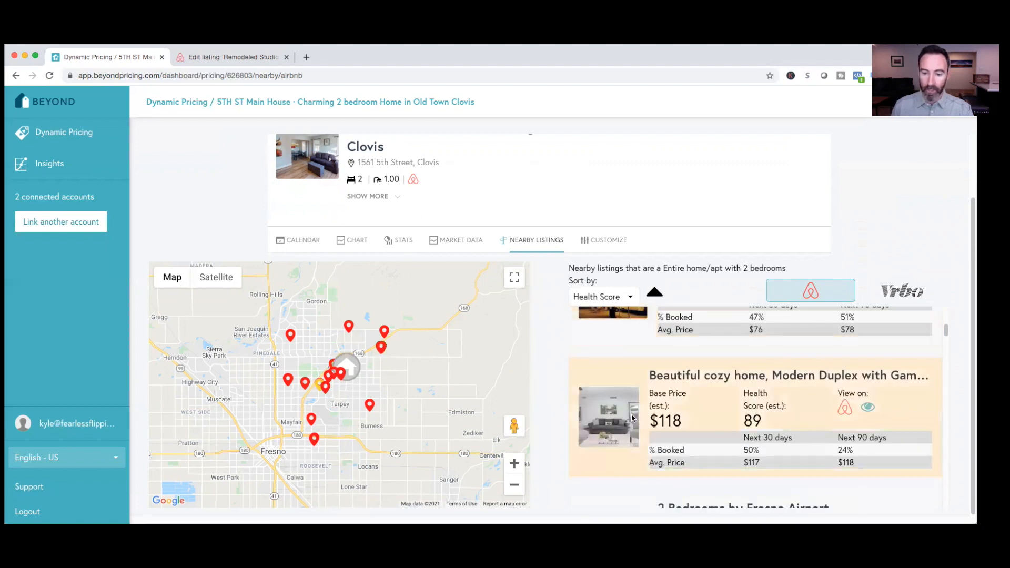
scroll(632, 418, "down", 1)
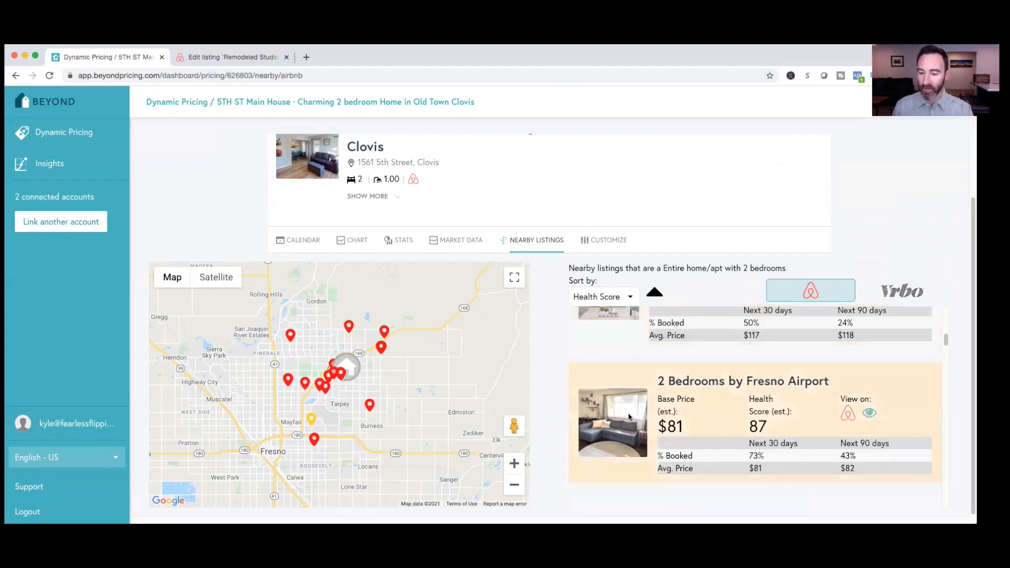
scroll(628, 417, "down", 1)
scroll(628, 417, "up", 9)
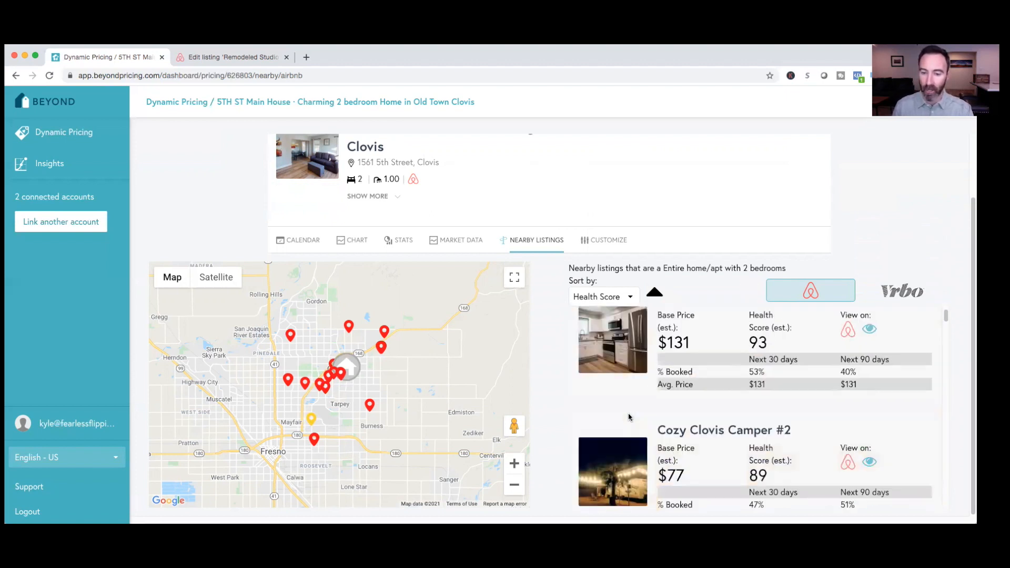
Examine the nearby listings further down the health score ranking, from 2 Bedrooms by Fresno Airport to Cozy 2 bedroom home close to Fresno Airport
scroll(629, 417, "down", 7)
scroll(628, 417, "down", 3)
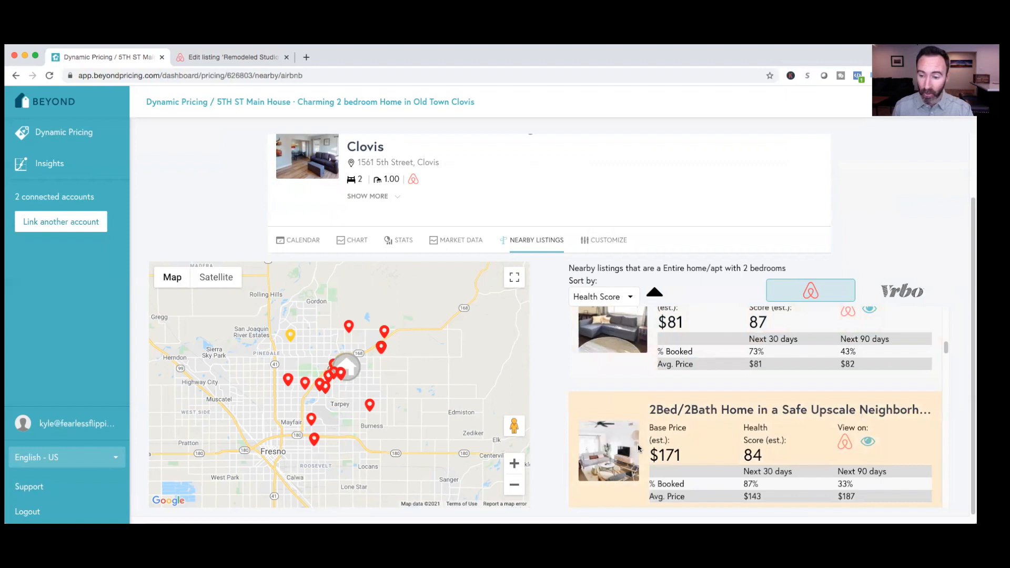
scroll(637, 447, "down", 2)
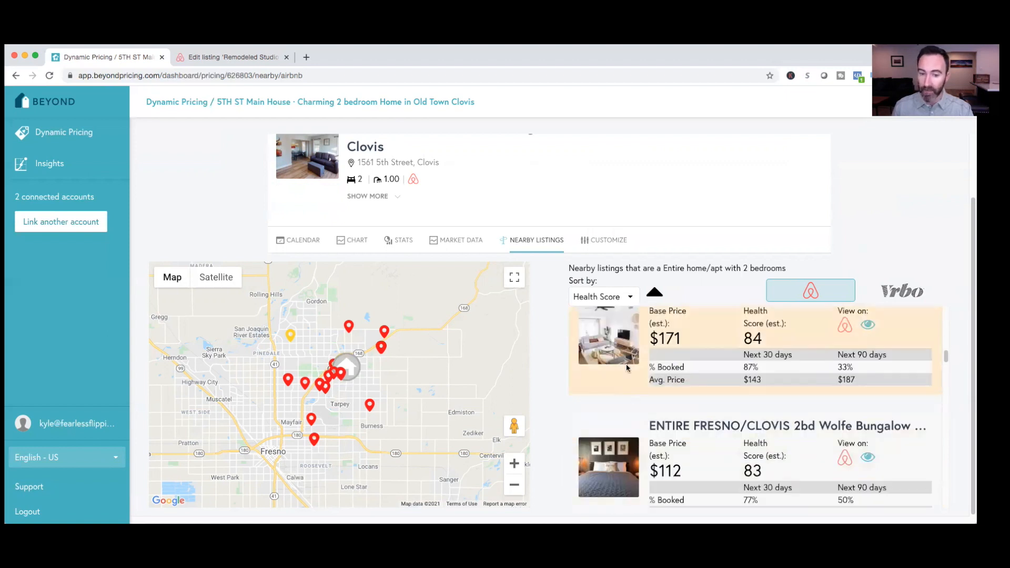
scroll(621, 375, "up", 1)
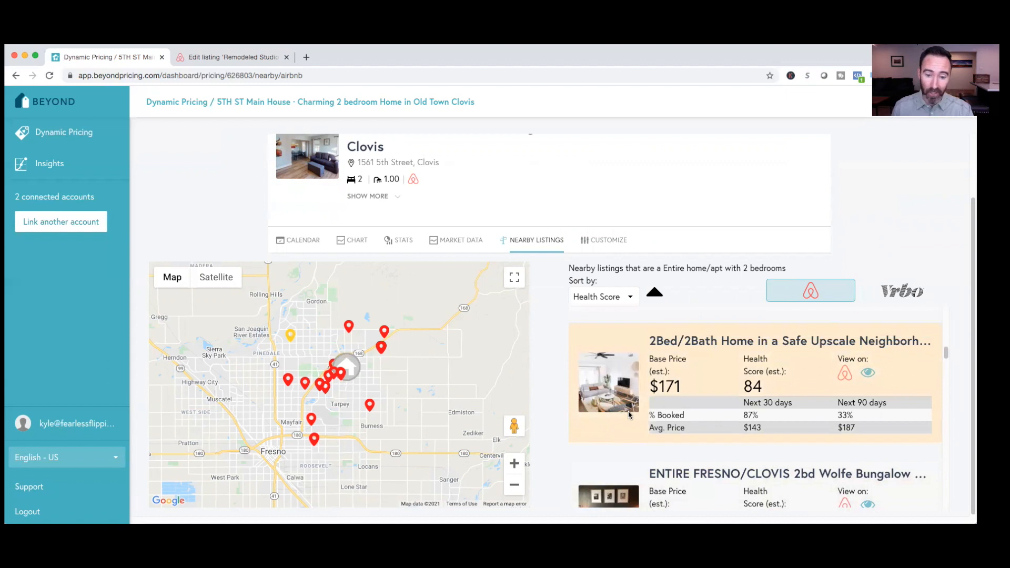
scroll(628, 415, "down", 3)
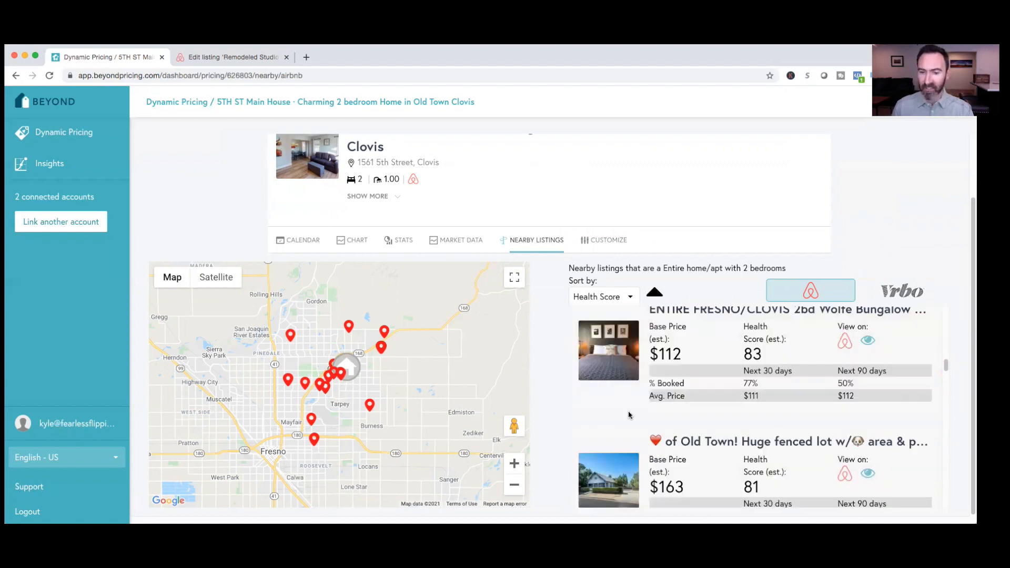
scroll(628, 415, "down", 1)
scroll(629, 415, "down", 1)
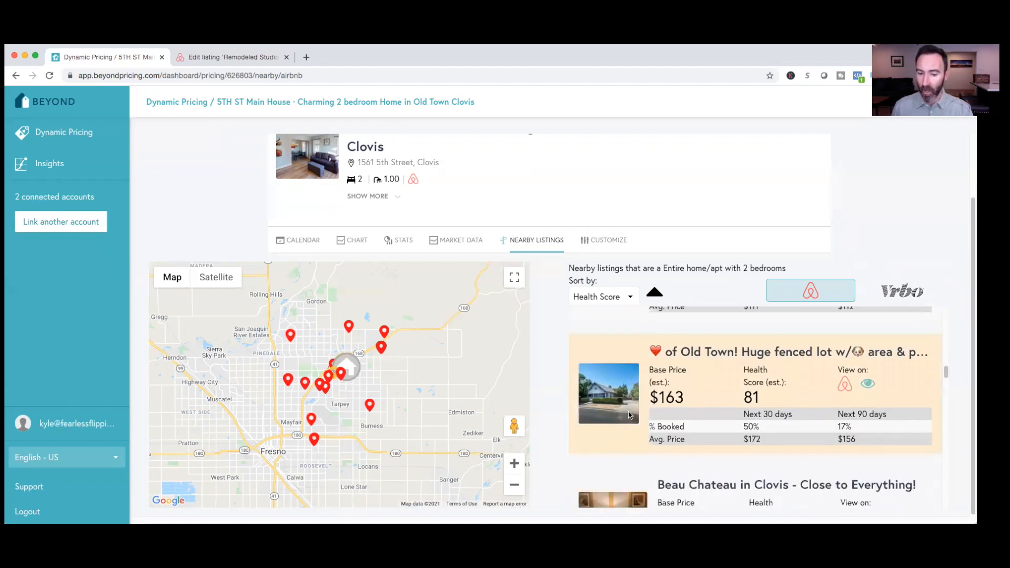
scroll(629, 415, "down", 2)
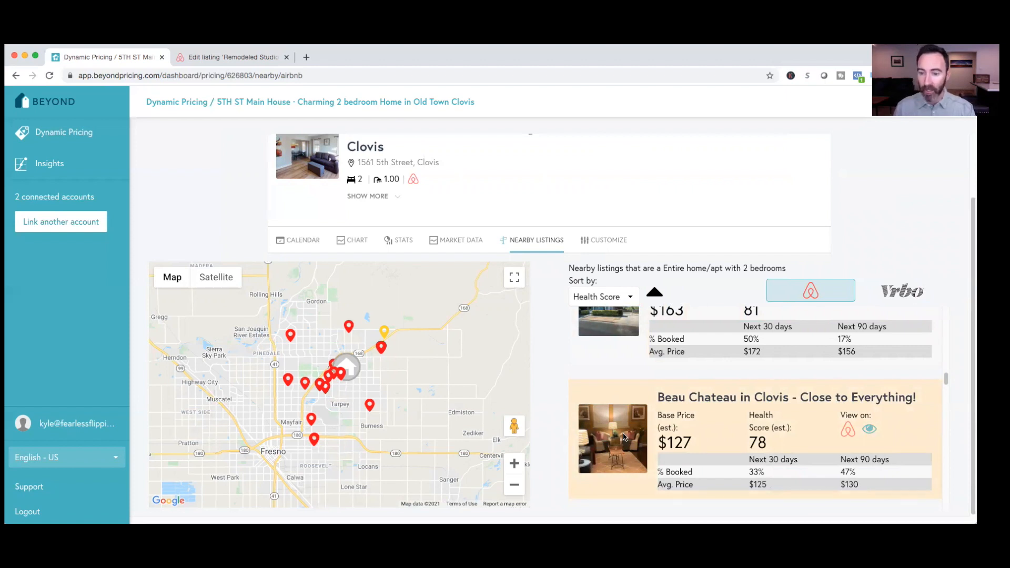
scroll(623, 436, "down", 3)
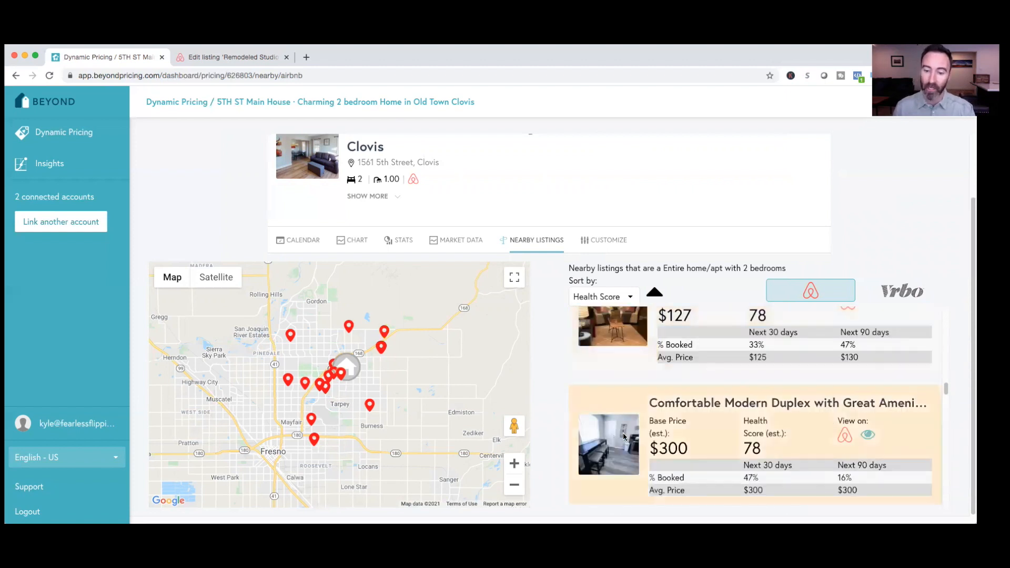
scroll(623, 435, "down", 2)
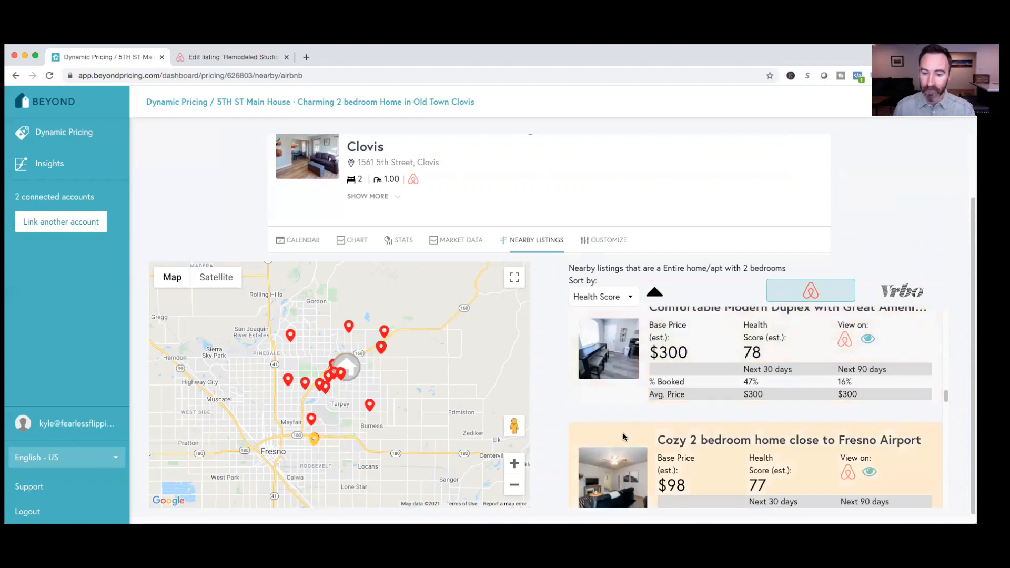
scroll(622, 434, "down", 10)
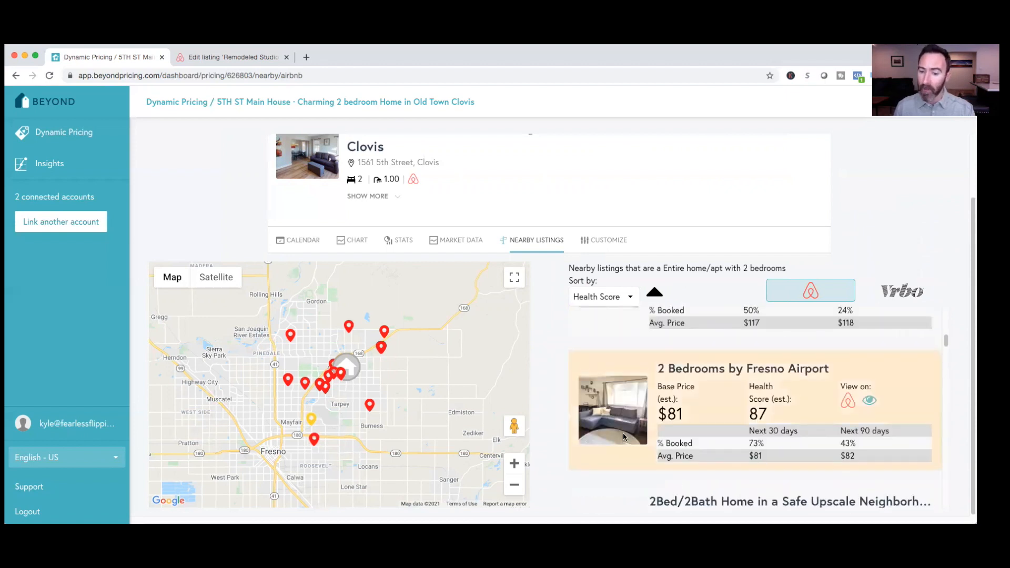
Review the top-ranked nearby listings again, from Beautiful cozy home, Modern Duplex back to Adorable Clovis Getaway
scroll(622, 436, "up", 1)
scroll(623, 436, "up", 4)
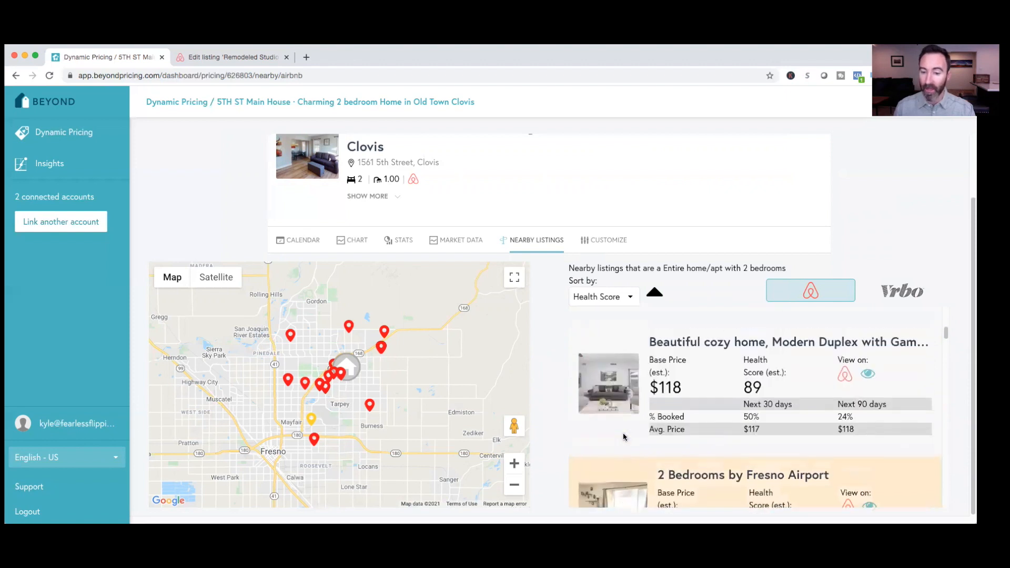
scroll(623, 435, "up", 1)
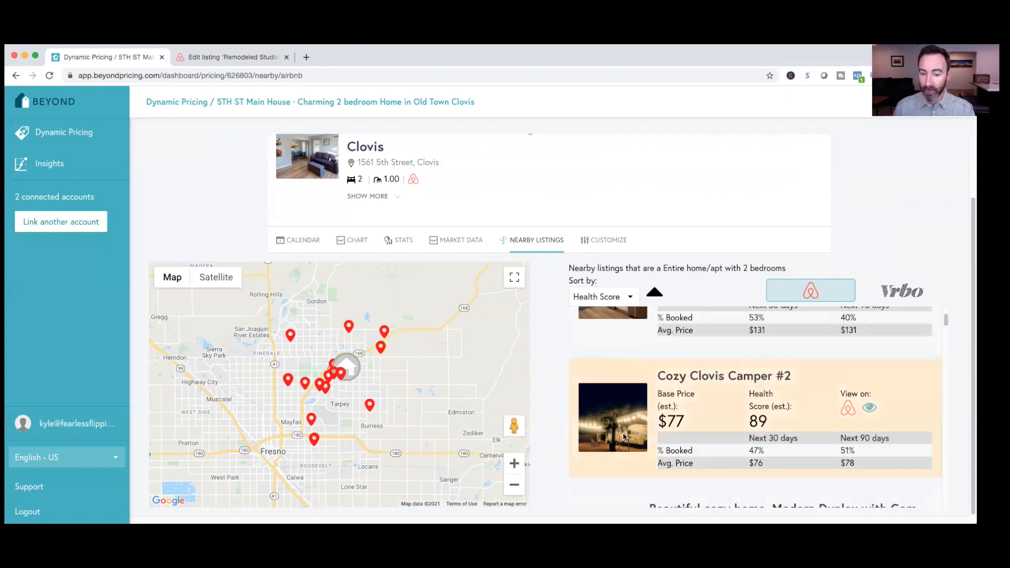
scroll(625, 436, "down", 4)
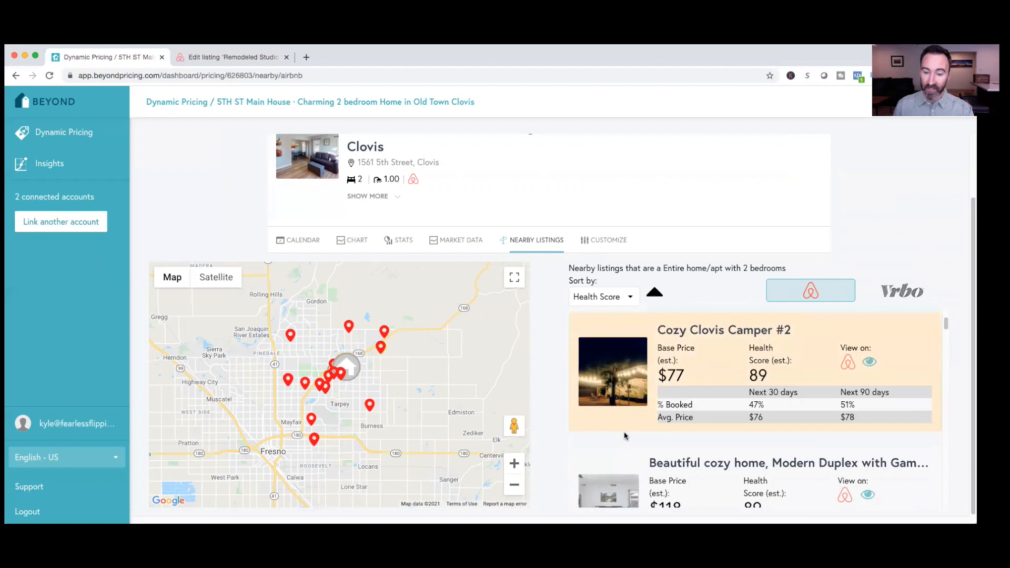
scroll(638, 471, "up", 5)
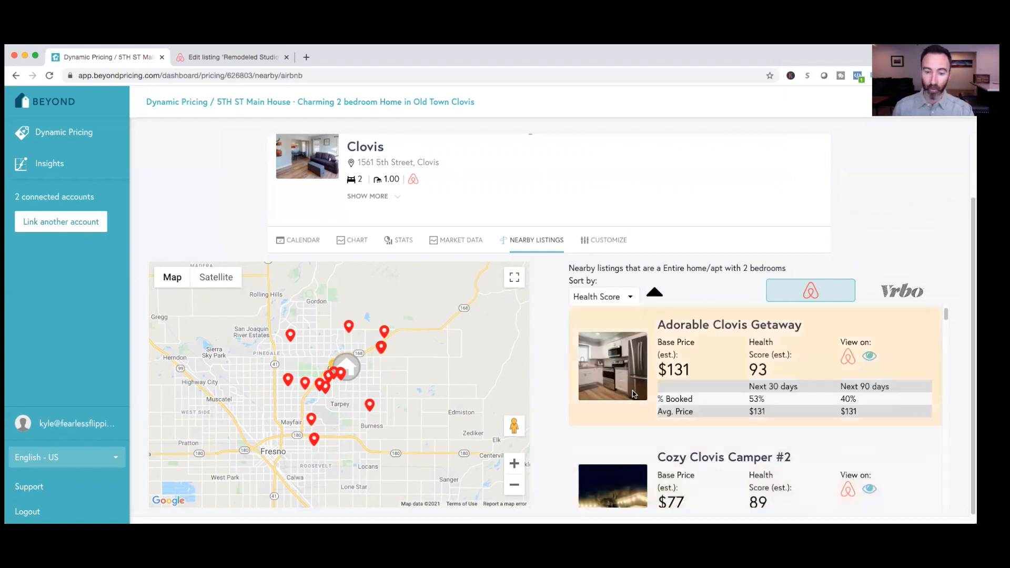
Glance at the studio's Airbnb settings, and reopen the 5TH ST Main House calendar in Beyond to check its base and minimum prices
left_click(251, 64)
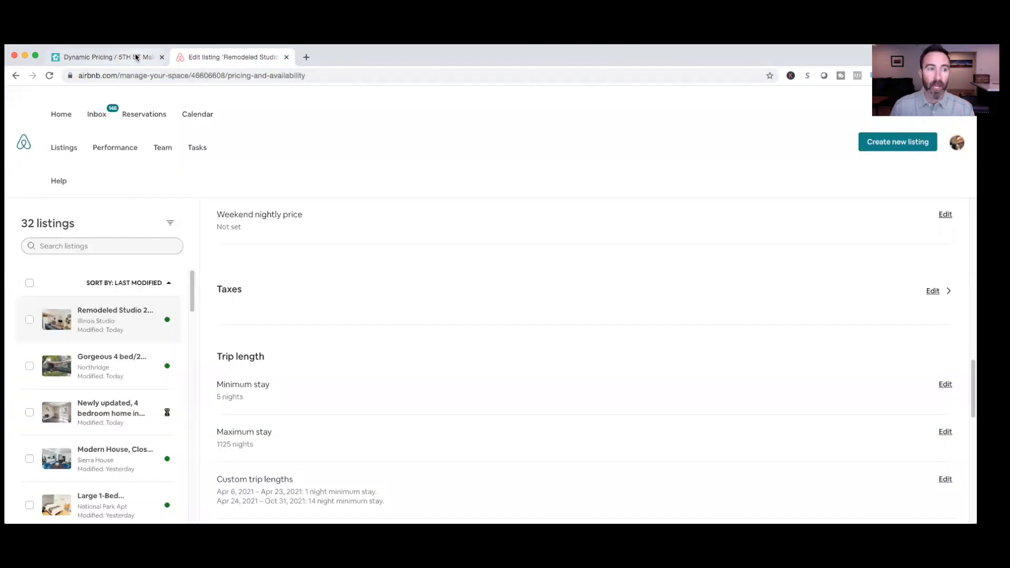
left_click(140, 59)
left_click(297, 241)
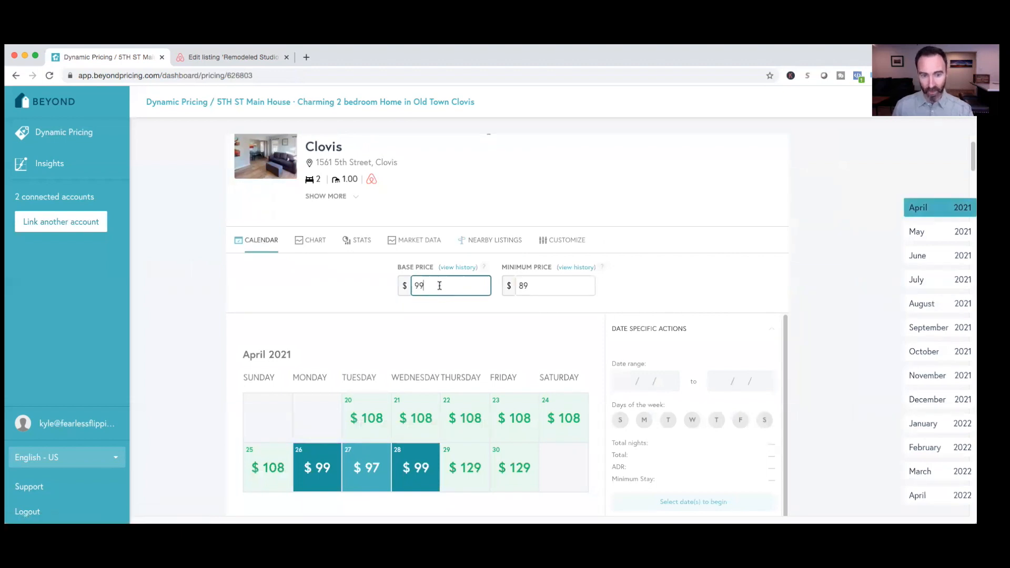
left_click(531, 284)
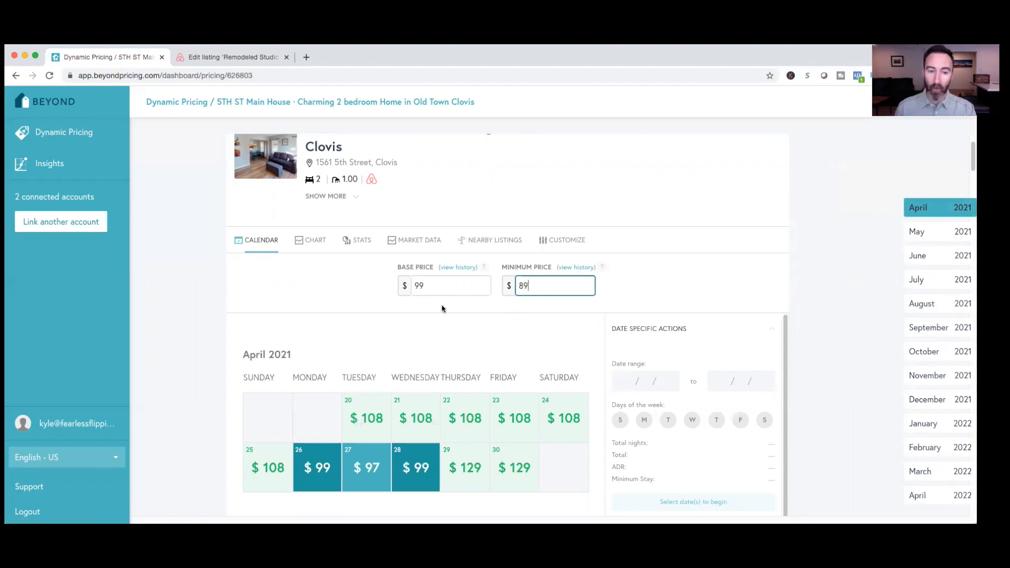
Examine the late April and May 2021 calendar prices, including the breakdowns for April 27, May 7, May 14 and May 28
scroll(412, 251, "down", 2)
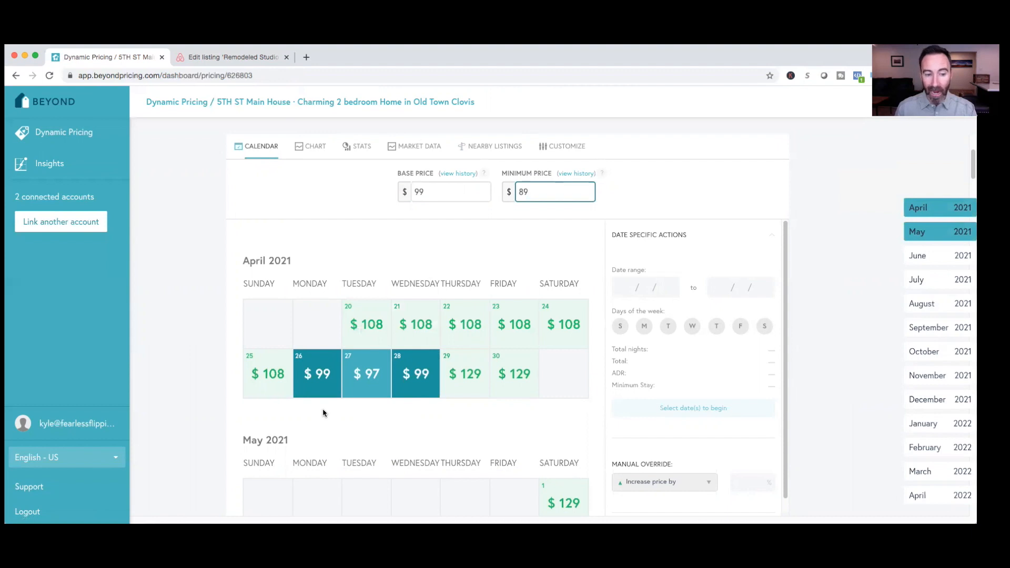
mouse_move(321, 398)
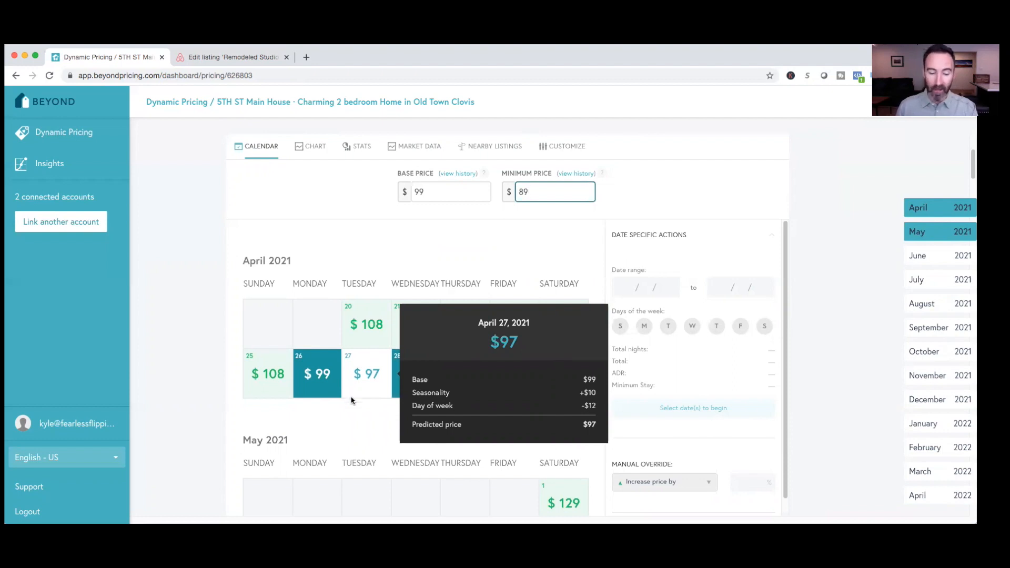
scroll(351, 394, "down", 5)
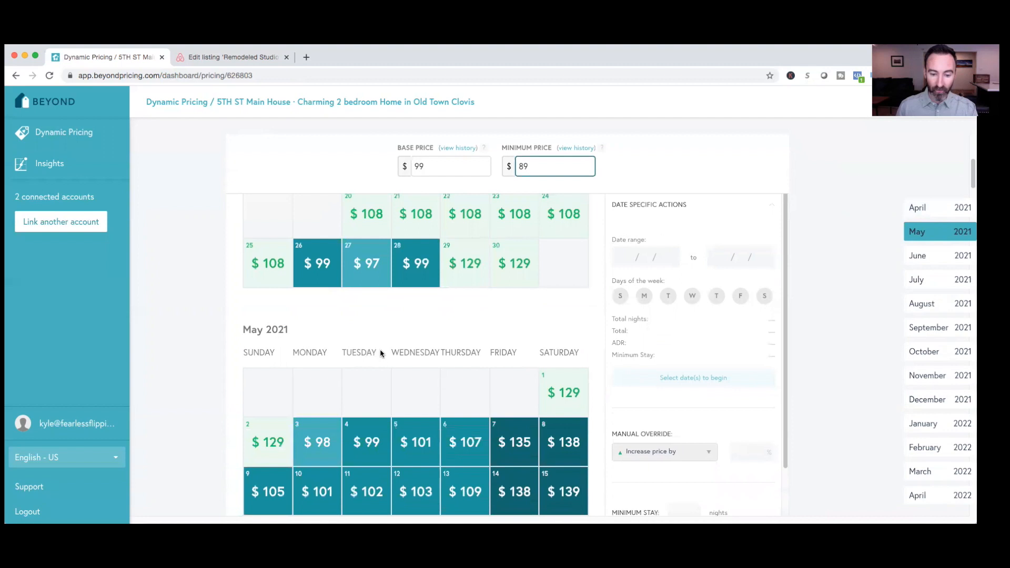
scroll(381, 363, "down", 2)
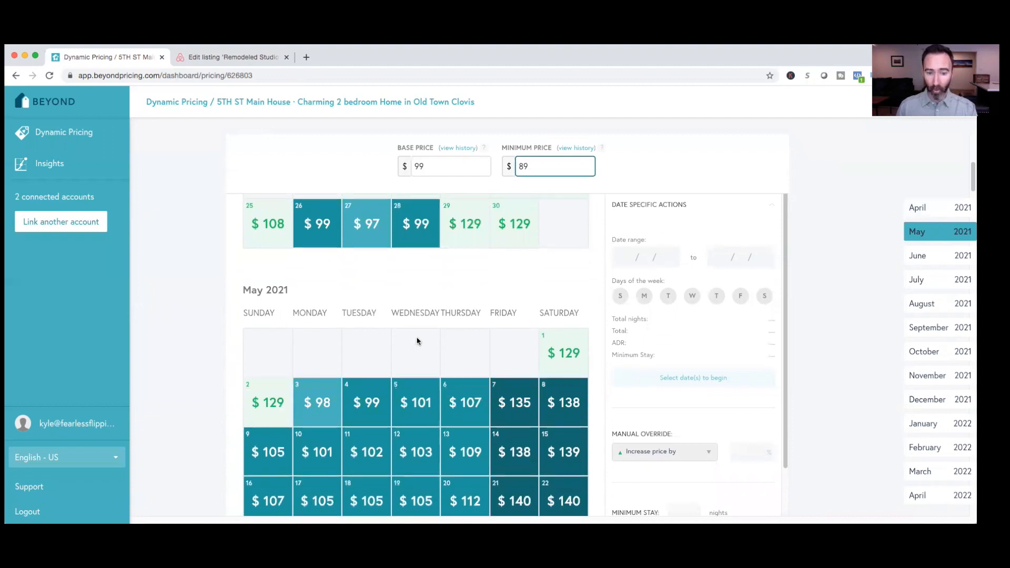
mouse_move(498, 398)
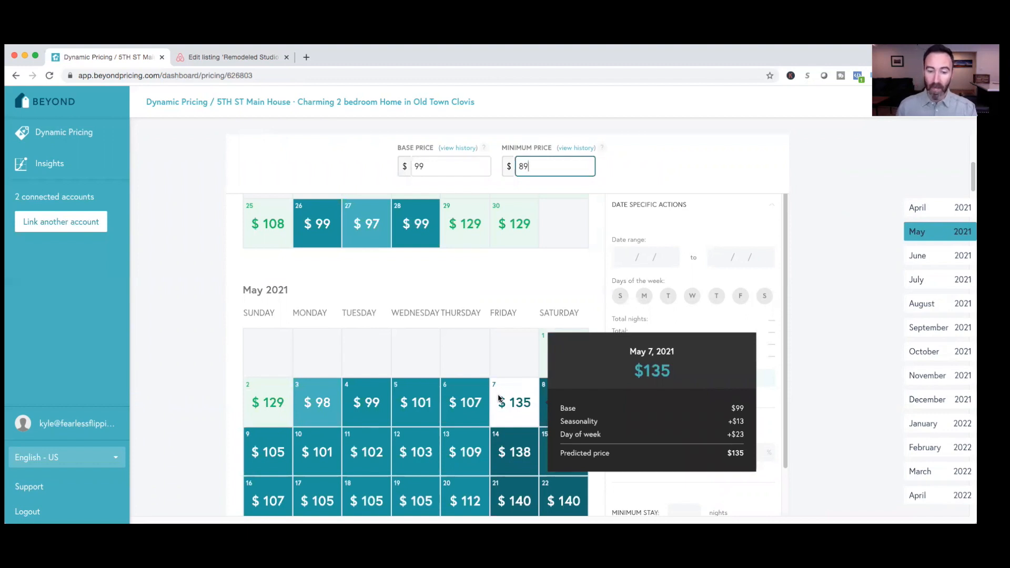
scroll(500, 398, "down", 3)
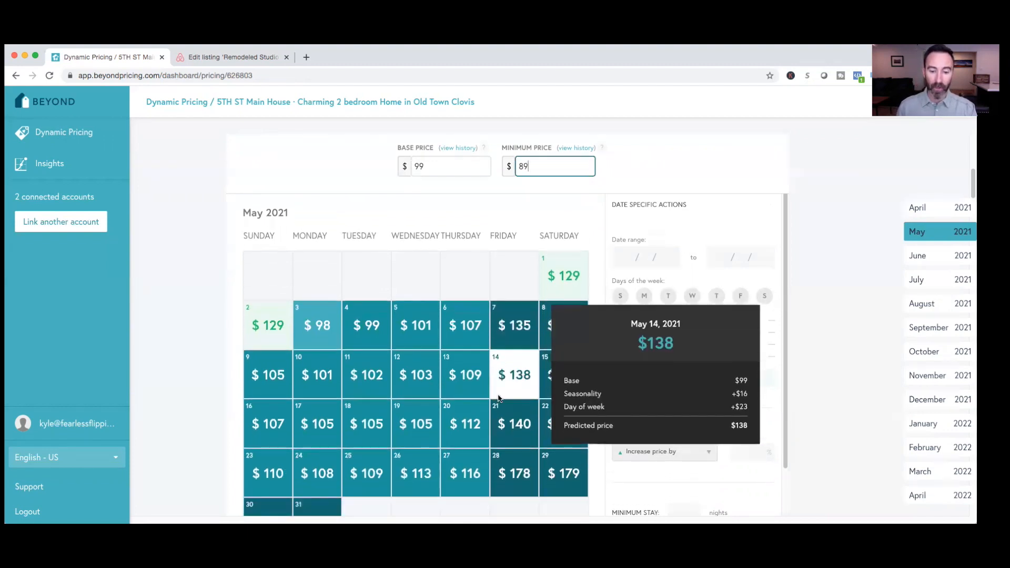
scroll(505, 389, "down", 3)
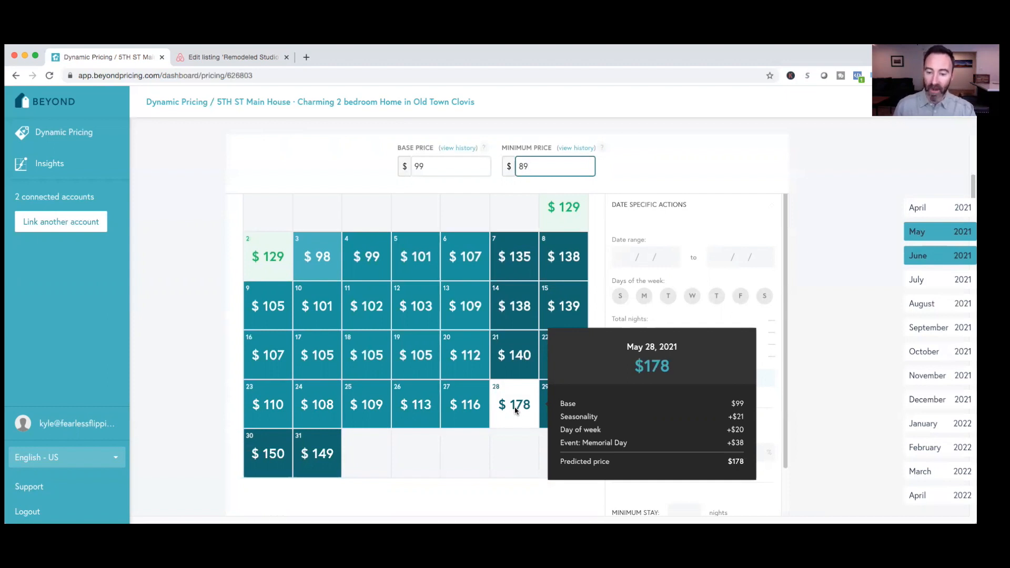
Examine the June 2021 calendar prices, including the price breakdown for June 24
scroll(515, 410, "down", 3)
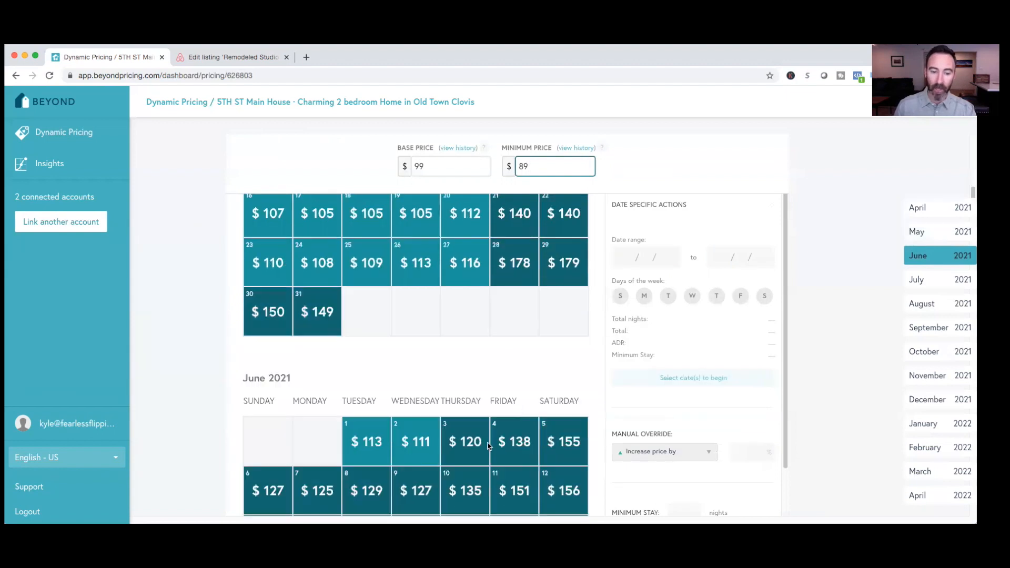
scroll(483, 455, "down", 3)
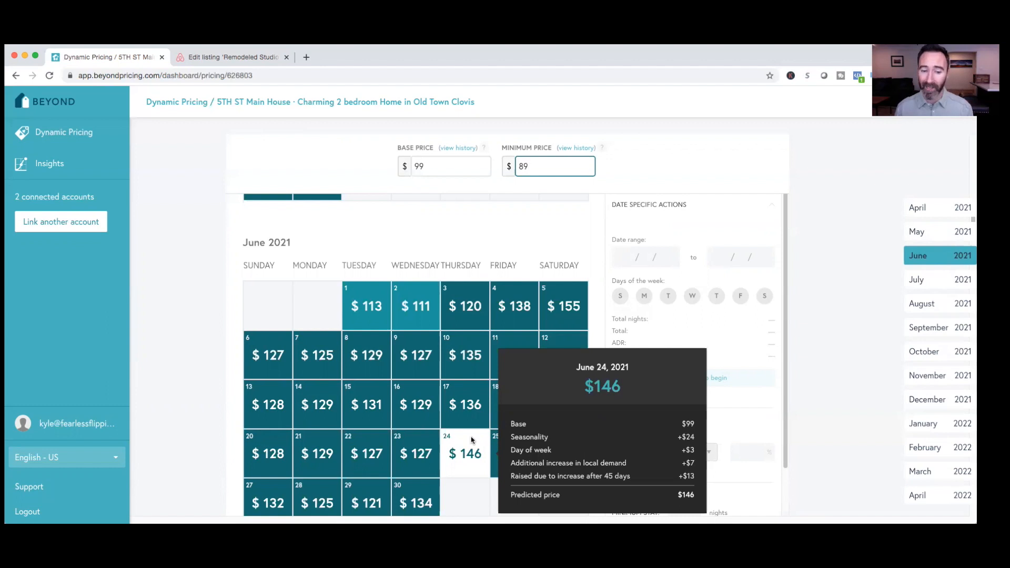
mouse_move(402, 342)
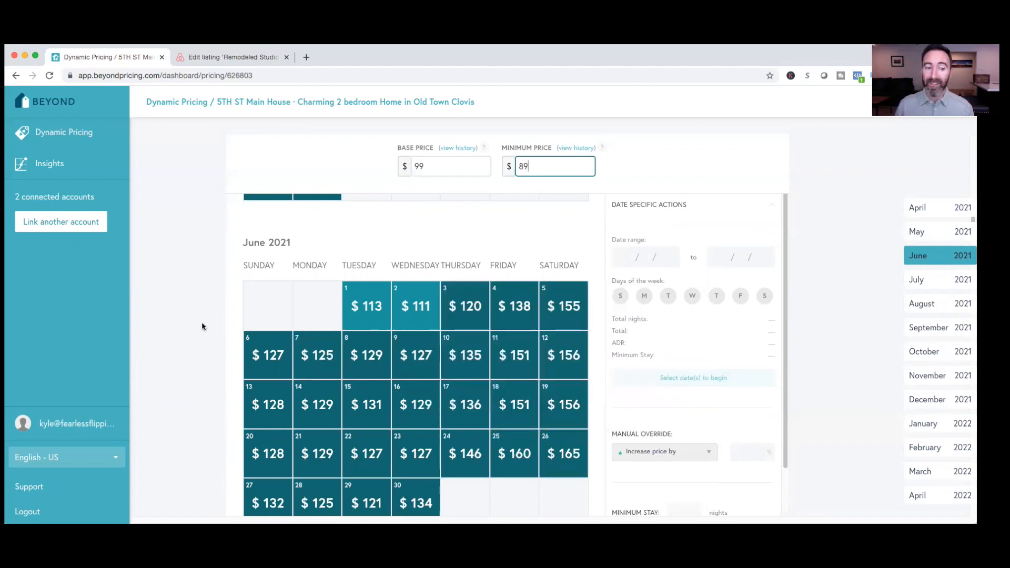
scroll(216, 339, "up", 5)
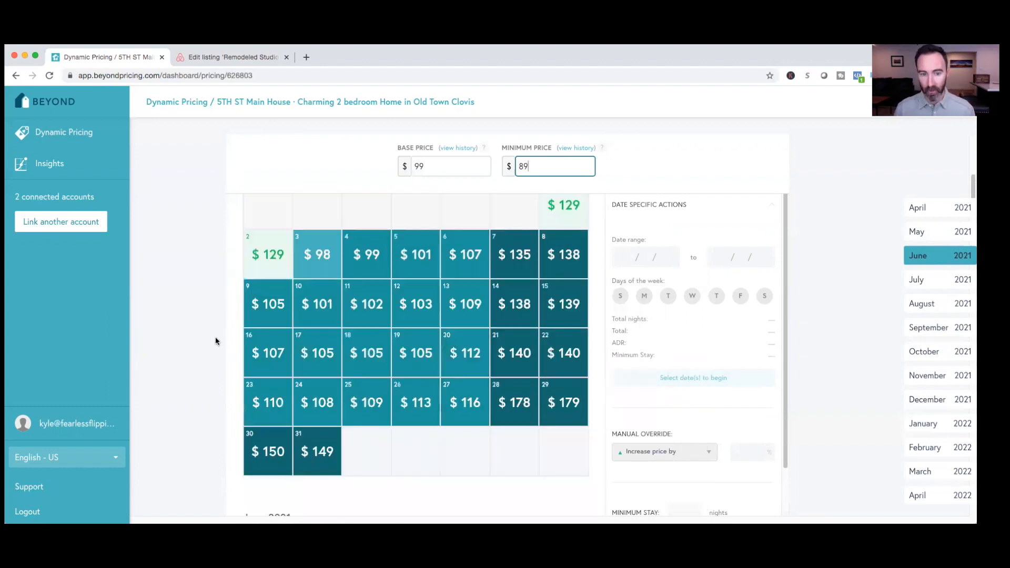
Re-examine the May 2021 calendar prices for the 5TH ST Main House, including the price breakdown for May 3
scroll(216, 340, "up", 1)
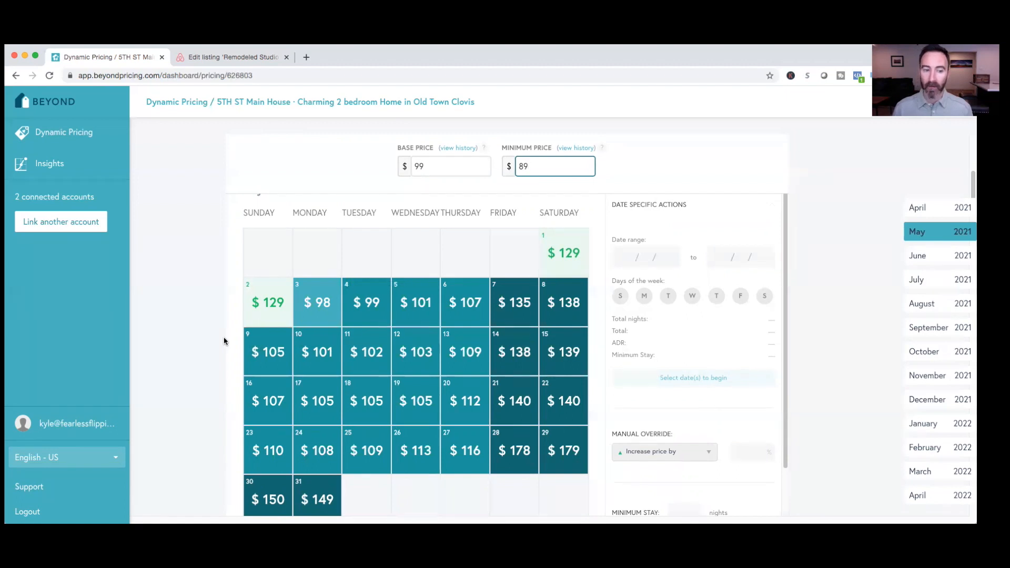
mouse_move(310, 306)
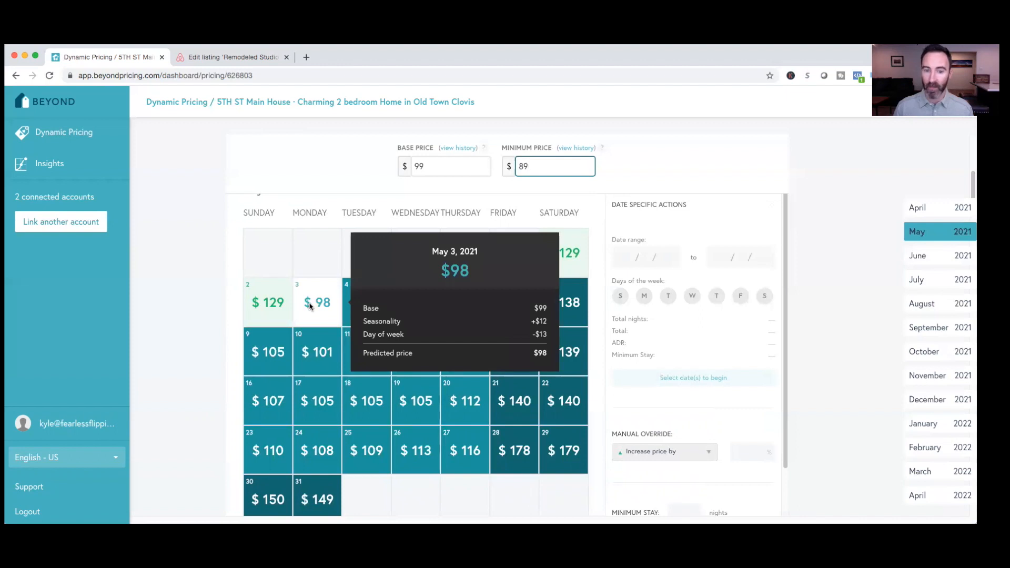
mouse_move(566, 309)
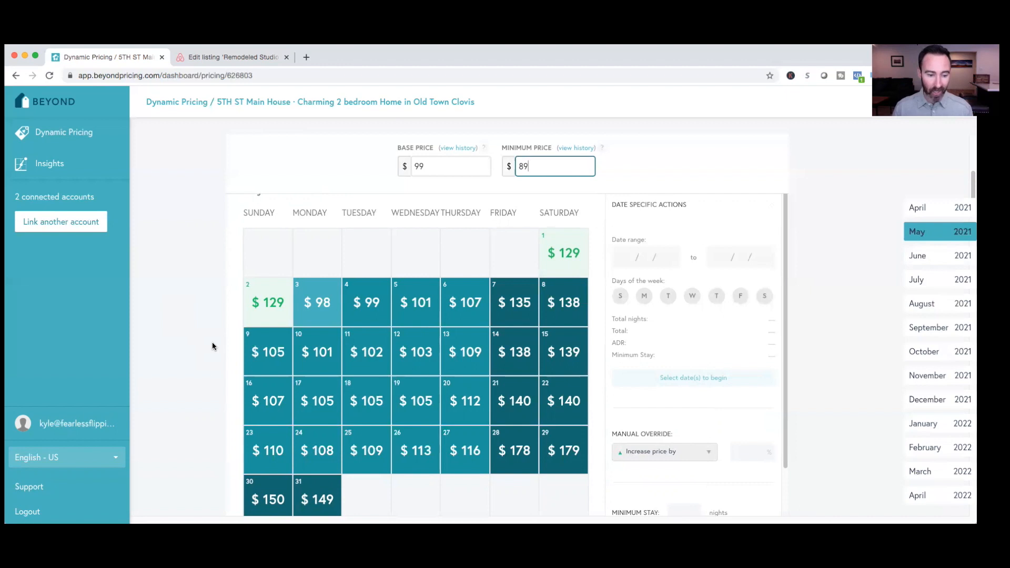
scroll(210, 380, "down", 1)
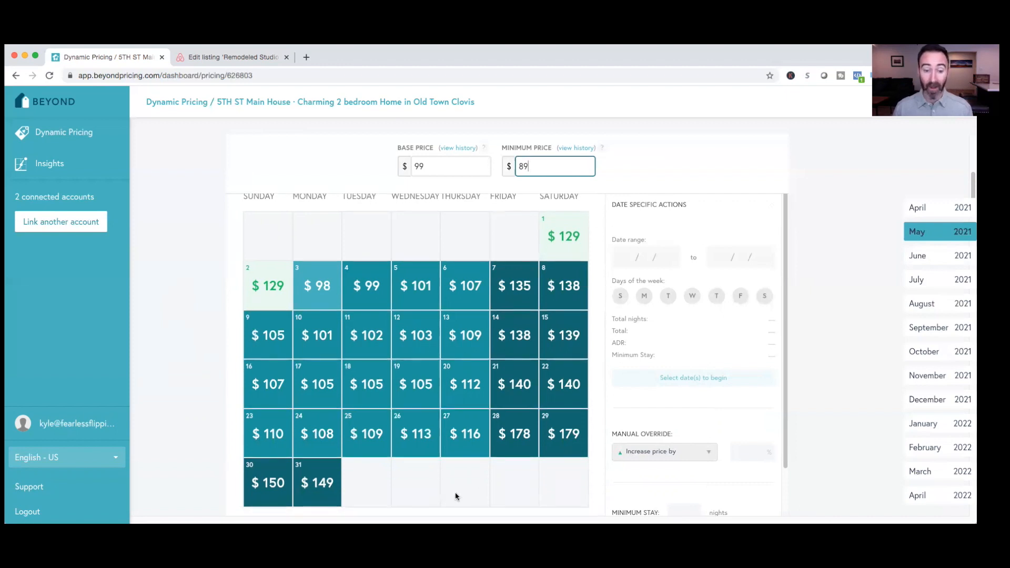
mouse_move(500, 455)
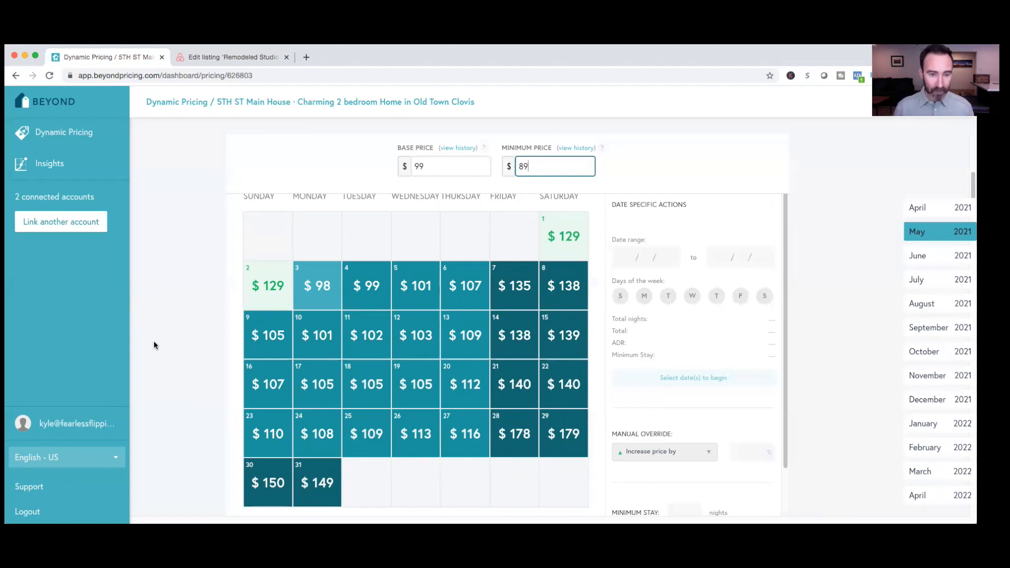
Open the listing's price chart and review the yearly price curve against the base and minimum prices
scroll(158, 347, "up", 5)
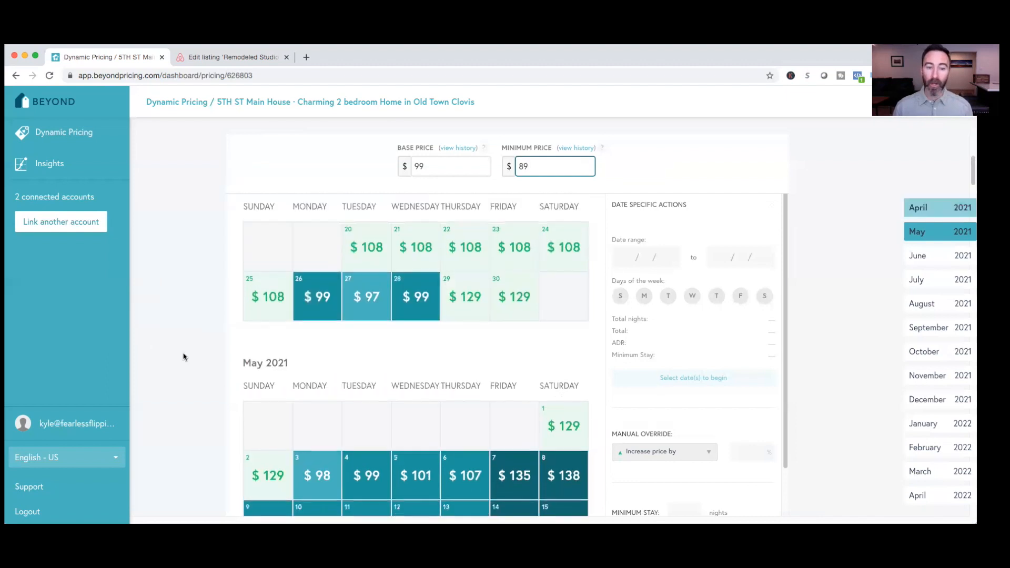
scroll(183, 356, "up", 2)
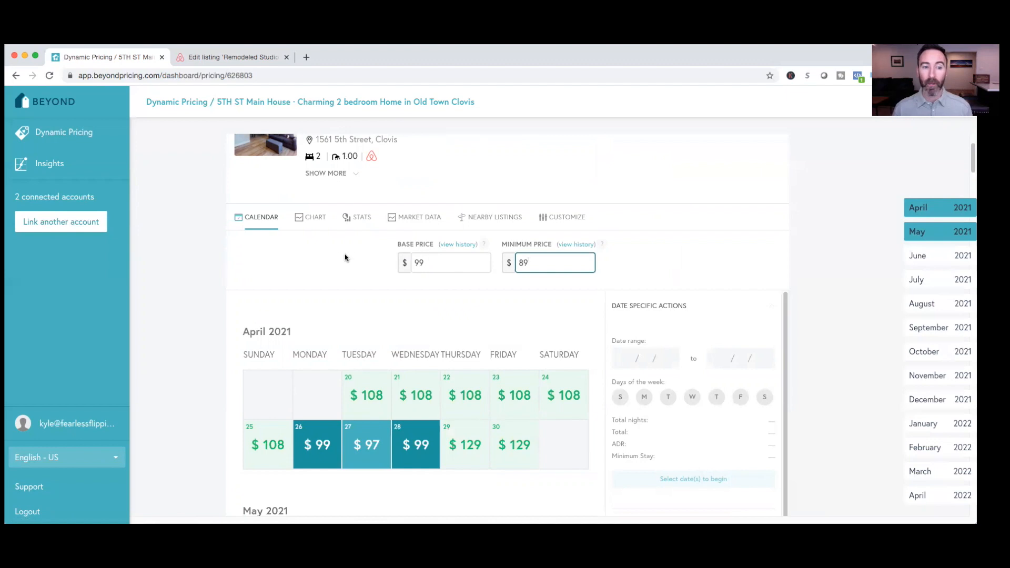
left_click(314, 225)
scroll(313, 322, "down", 1)
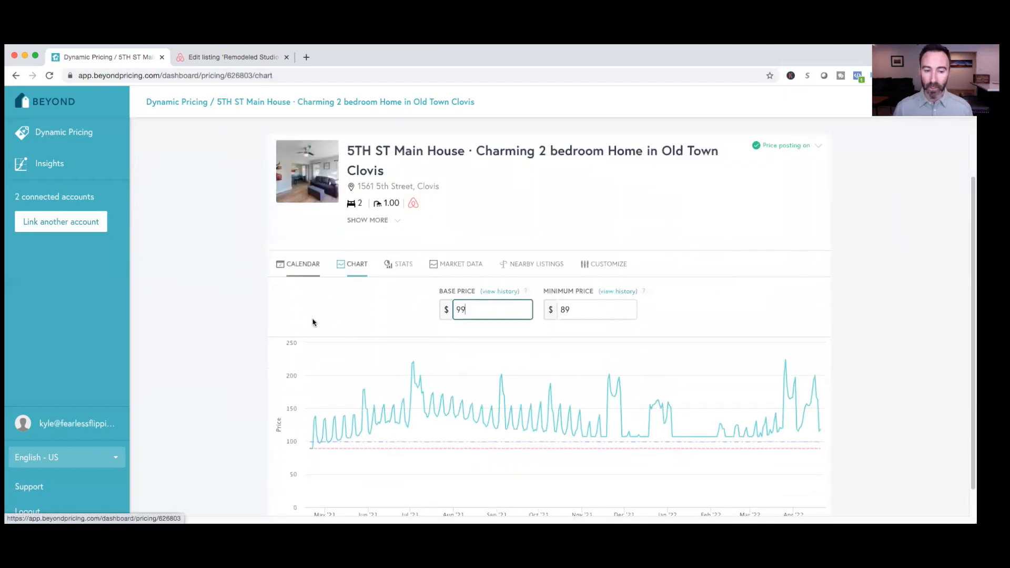
scroll(315, 408, "down", 1)
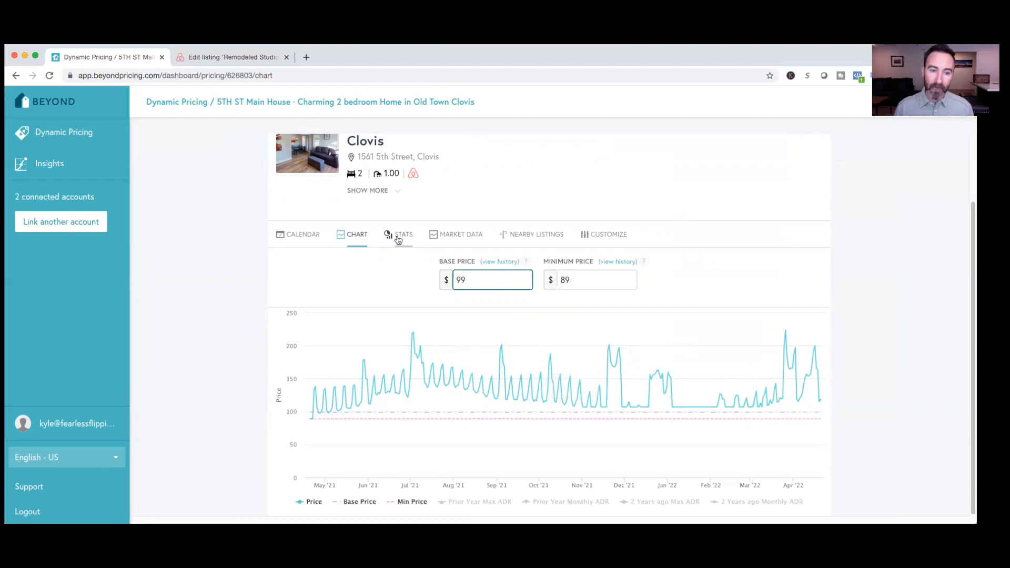
Review the listing's booking stats, including recent bookings, top Beyond Pricing bookings, and the occupancy figures for March and July 2021
left_click(398, 237)
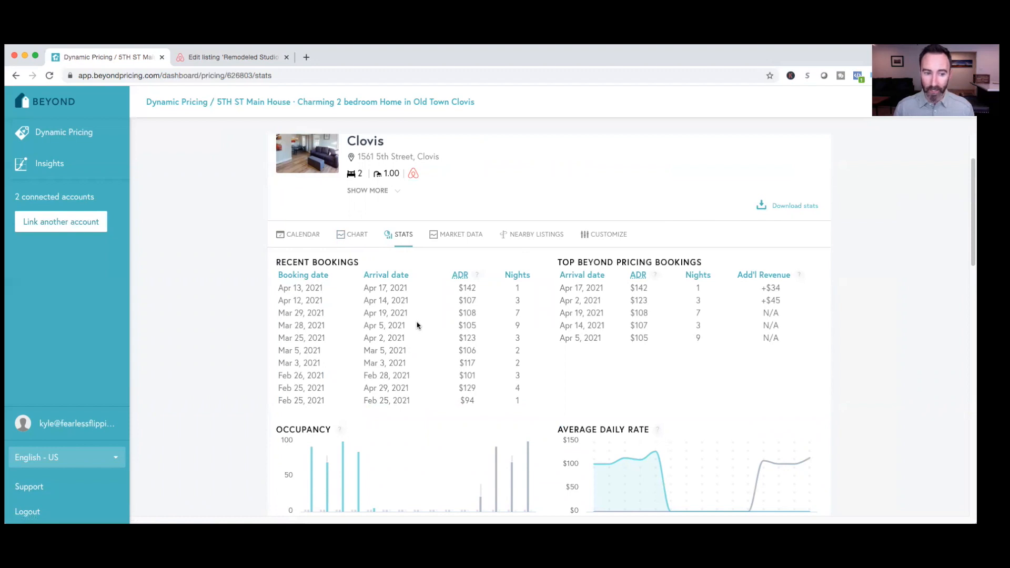
scroll(372, 310, "down", 1)
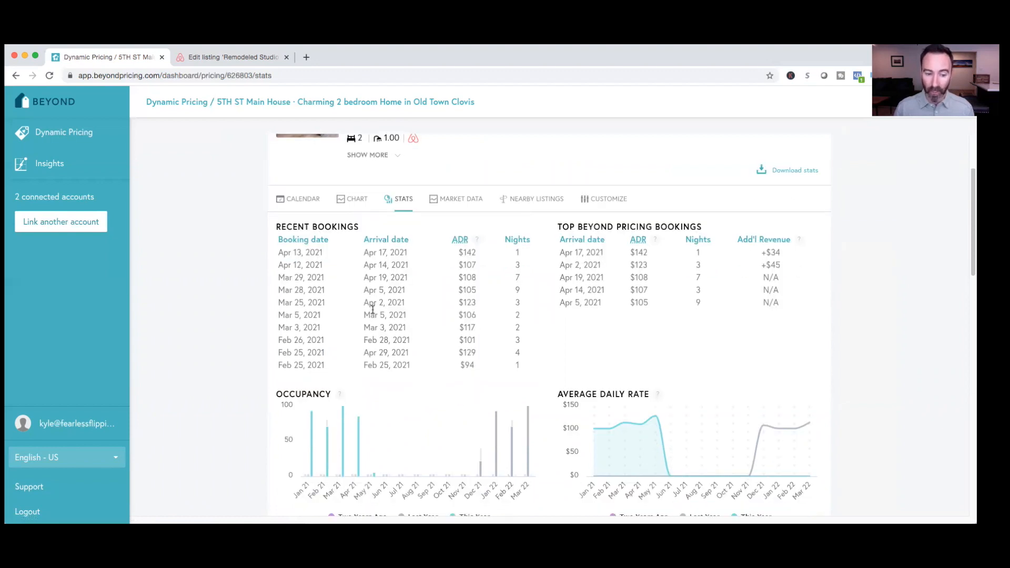
mouse_move(338, 455)
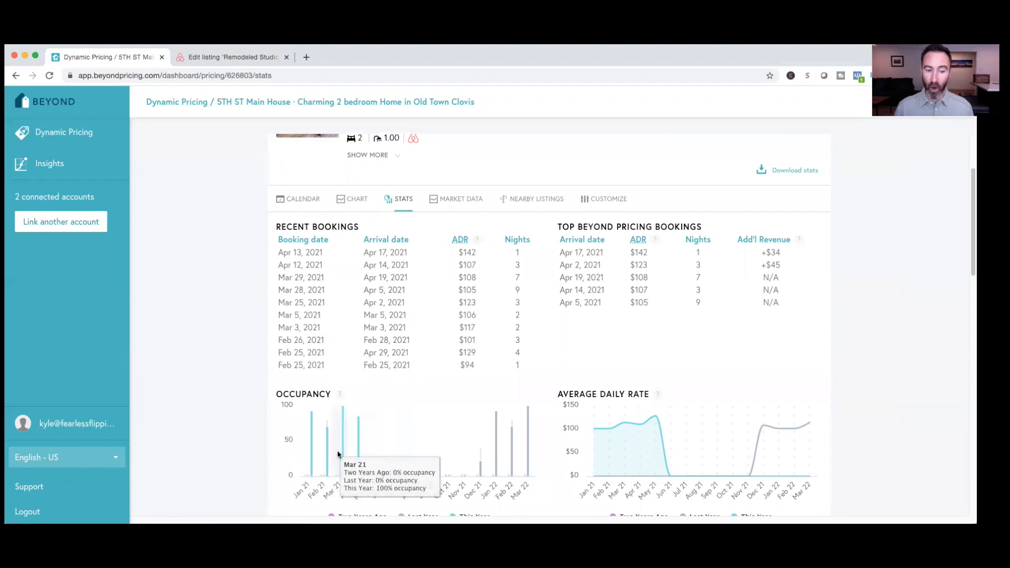
mouse_move(401, 421)
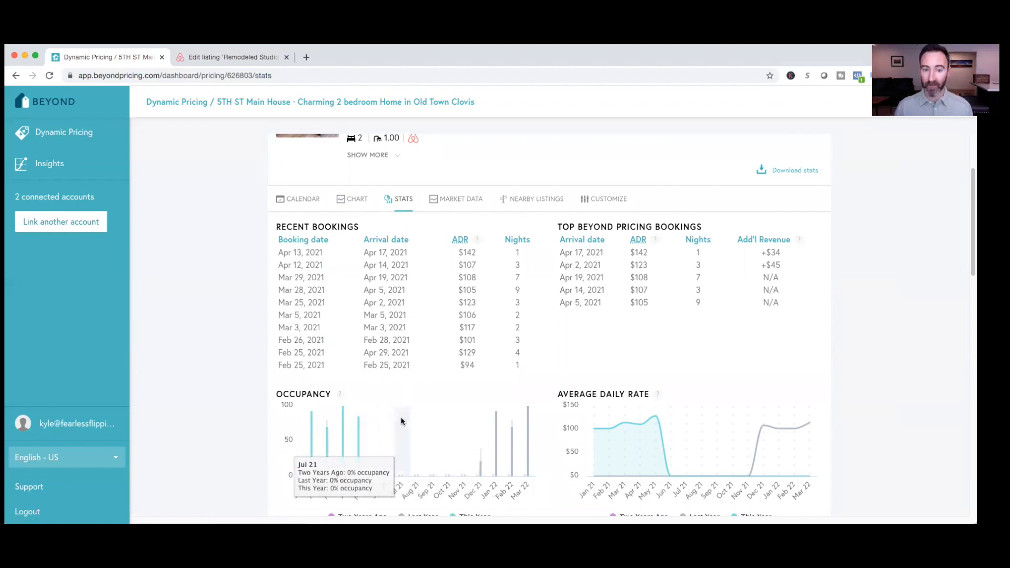
scroll(412, 440, "down", 3)
scroll(413, 440, "down", 2)
Review the market data charts for neighborhood occupancy and neighborhood pricing
scroll(413, 439, "up", 5)
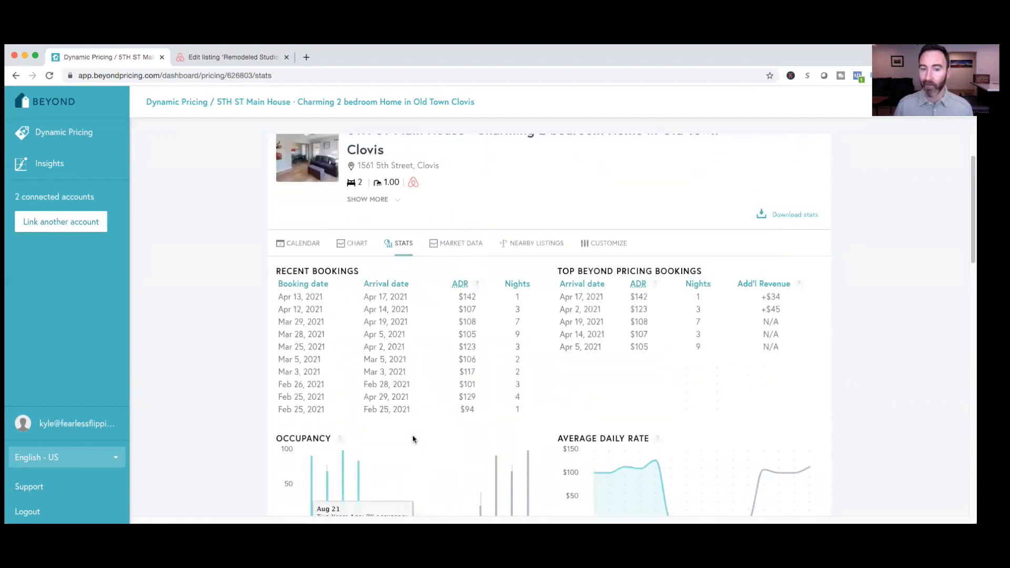
left_click(456, 246)
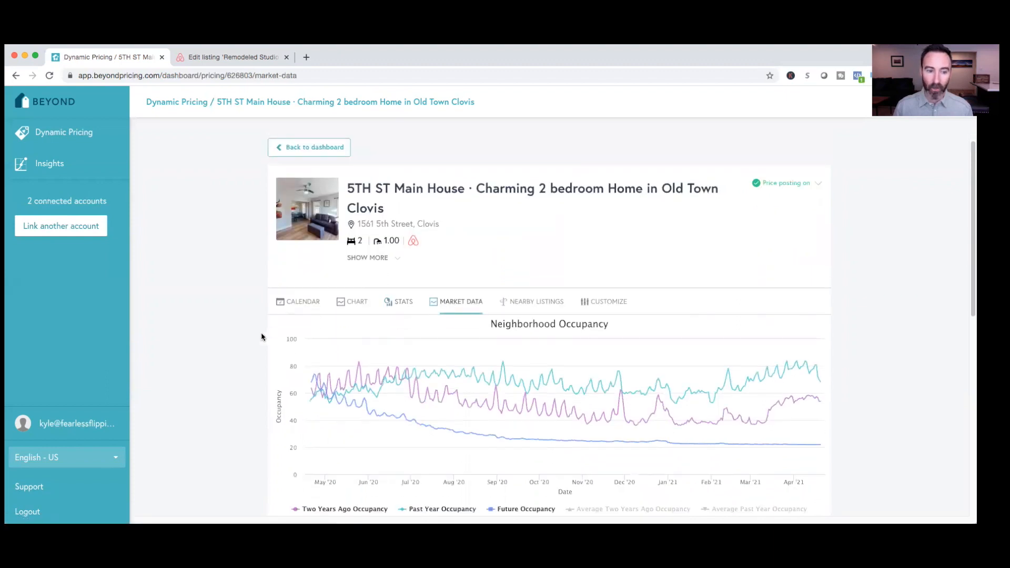
scroll(262, 337, "down", 3)
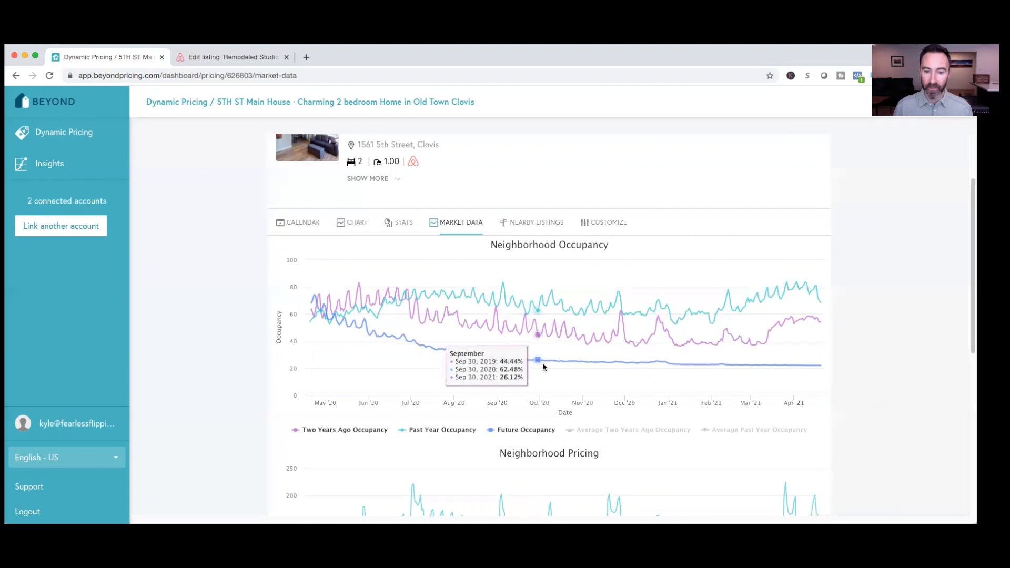
scroll(507, 368, "down", 3)
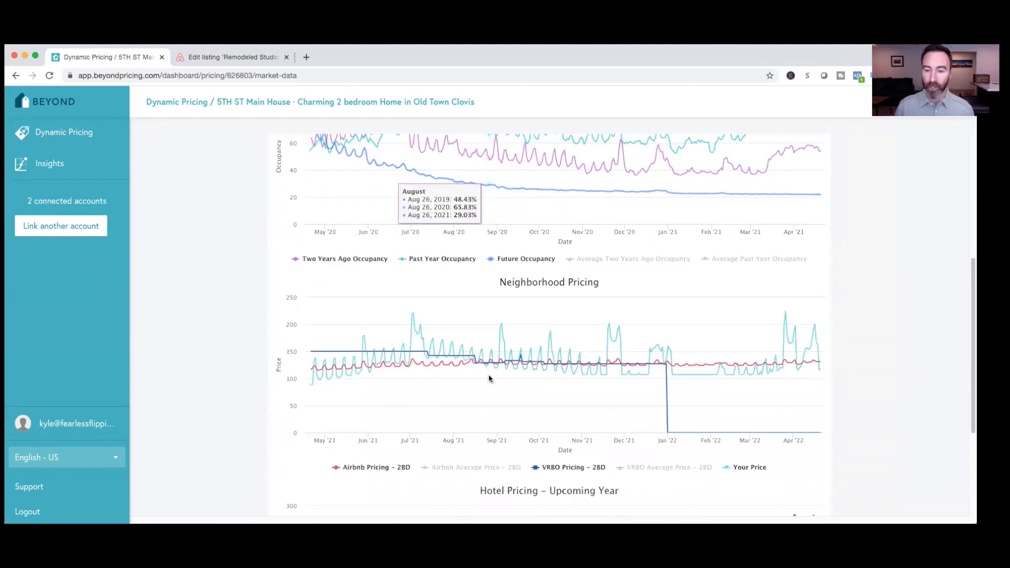
Open the listing's customization settings and review the annual and seasonal options under Minimum and Maximum Prices
scroll(488, 378, "up", 5)
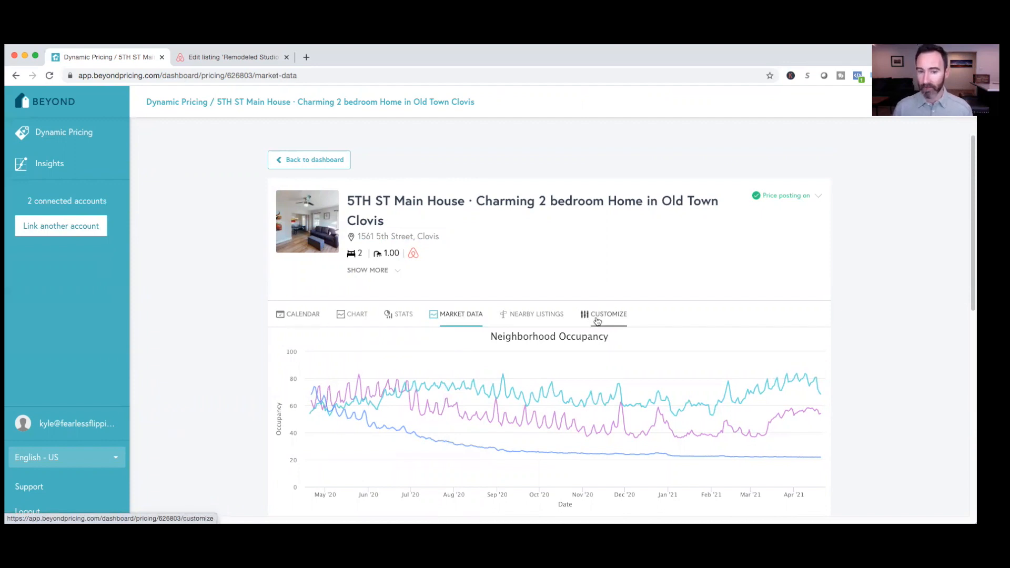
left_click(596, 321)
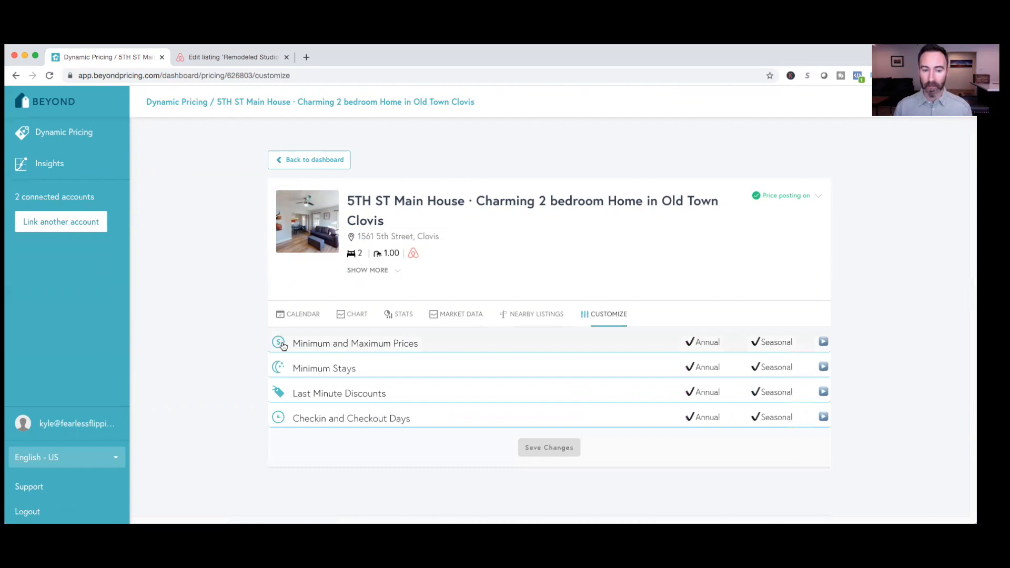
left_click(306, 347)
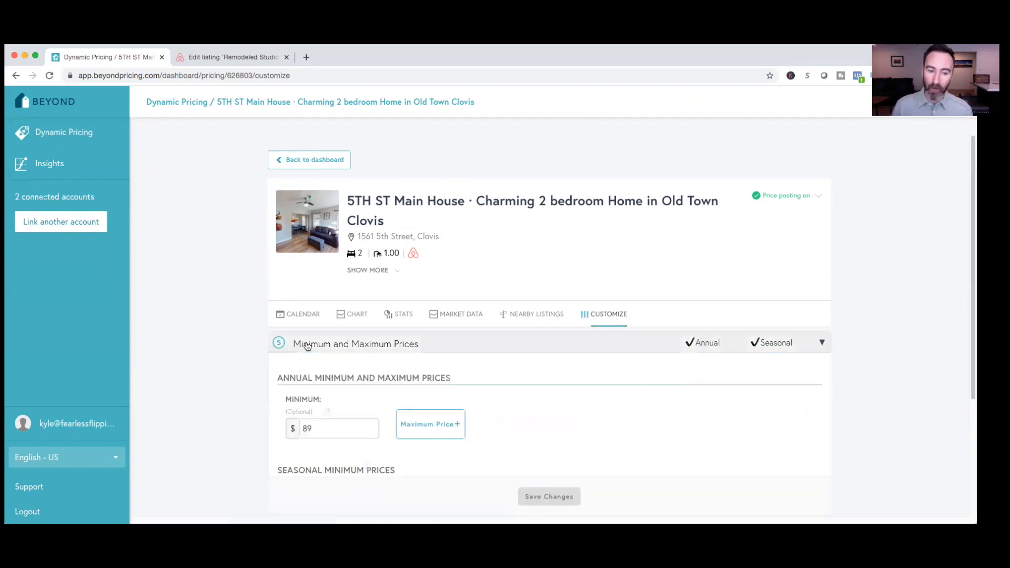
scroll(239, 377, "down", 2)
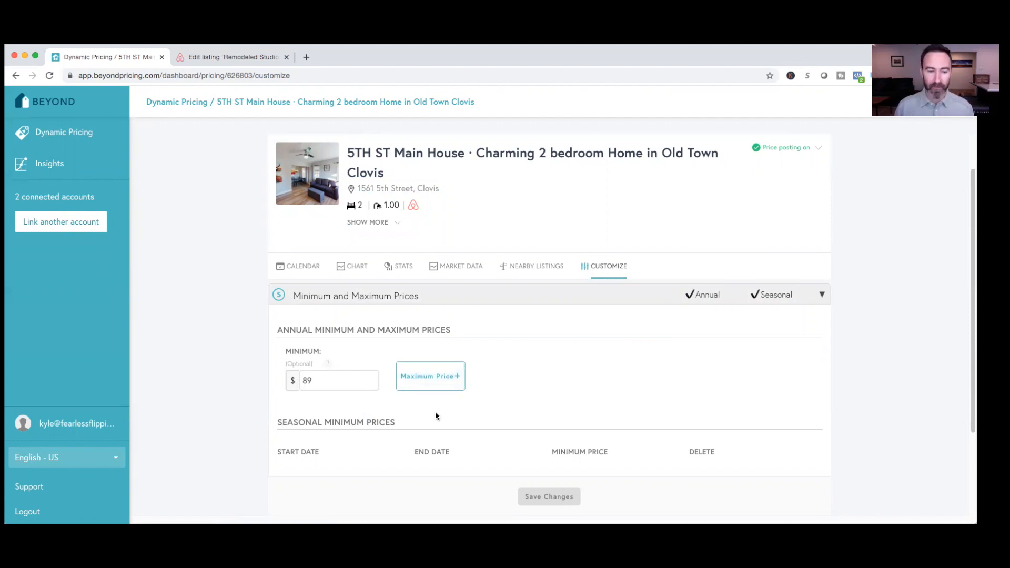
scroll(438, 416, "down", 1)
scroll(412, 406, "down", 3)
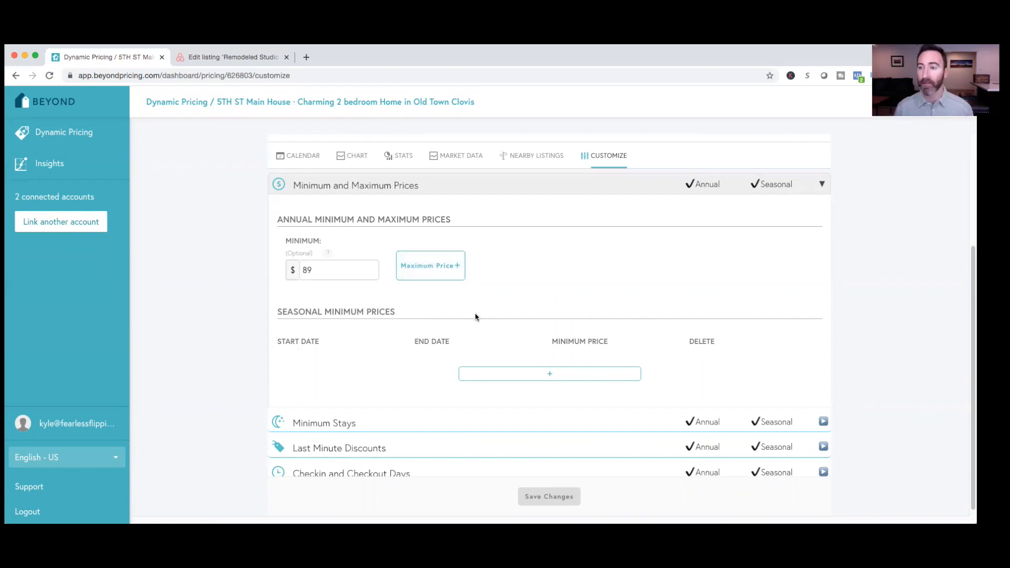
scroll(378, 311, "down", 1)
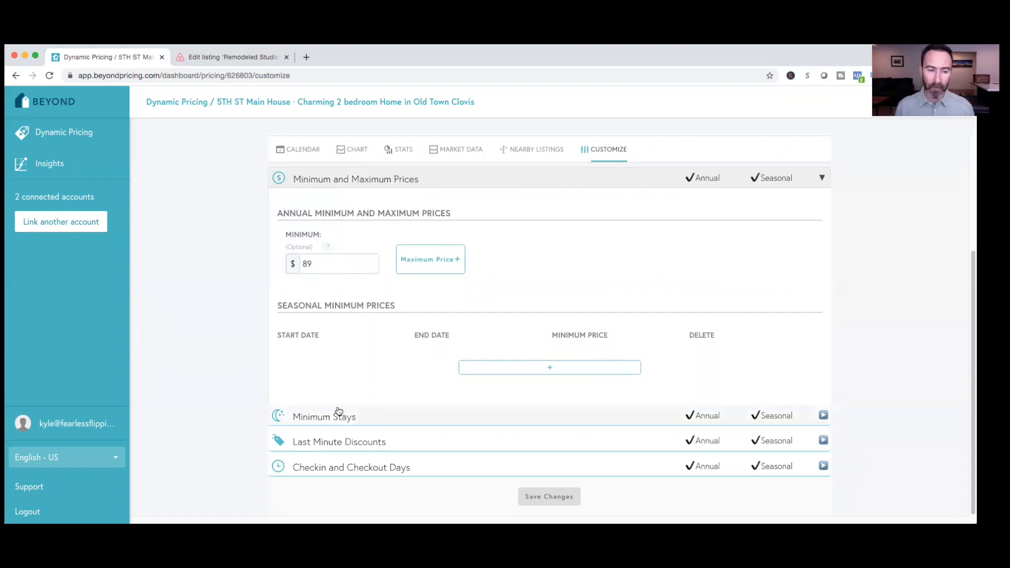
Expand Last Minute Discounts and review the annual discount rules together with their price adjustment graph
left_click(342, 451)
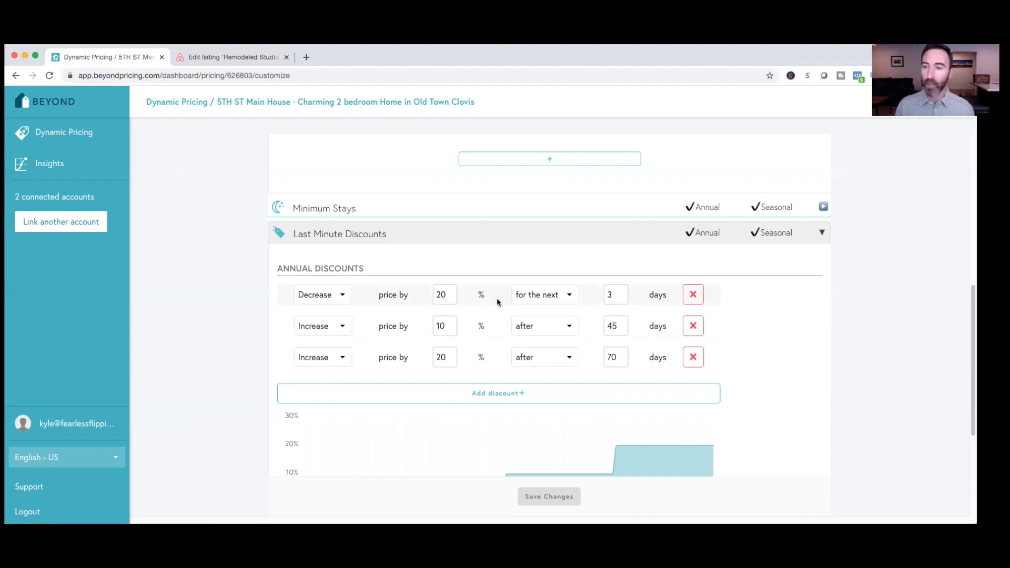
scroll(470, 342, "down", 2)
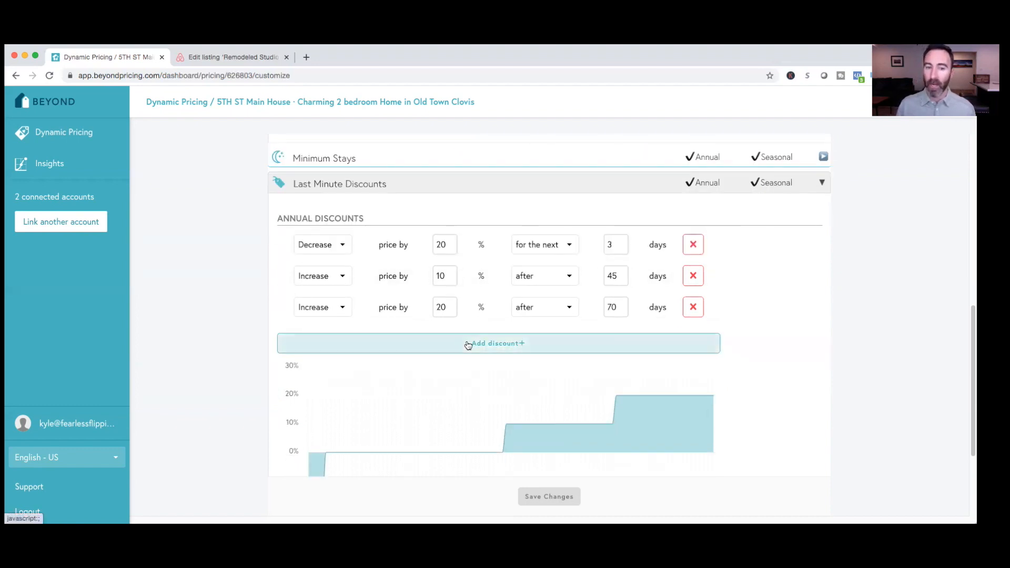
mouse_move(443, 374)
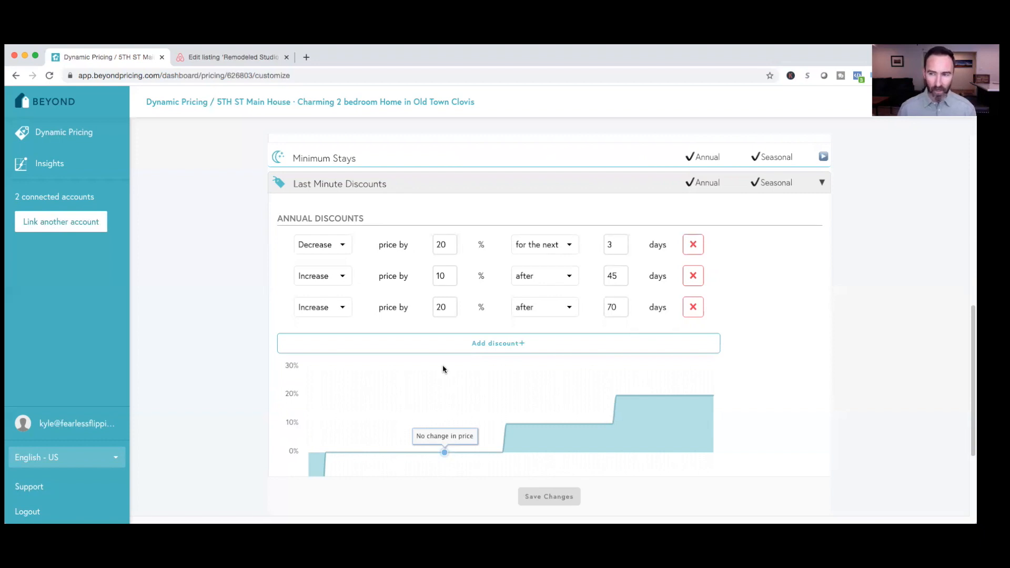
scroll(443, 369, "down", 3)
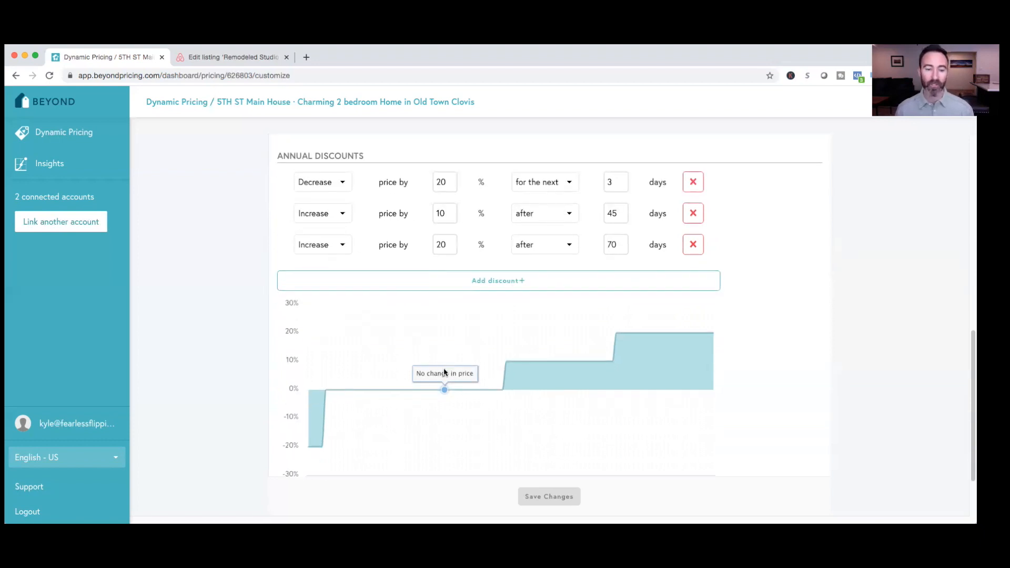
scroll(243, 421, "down", 2)
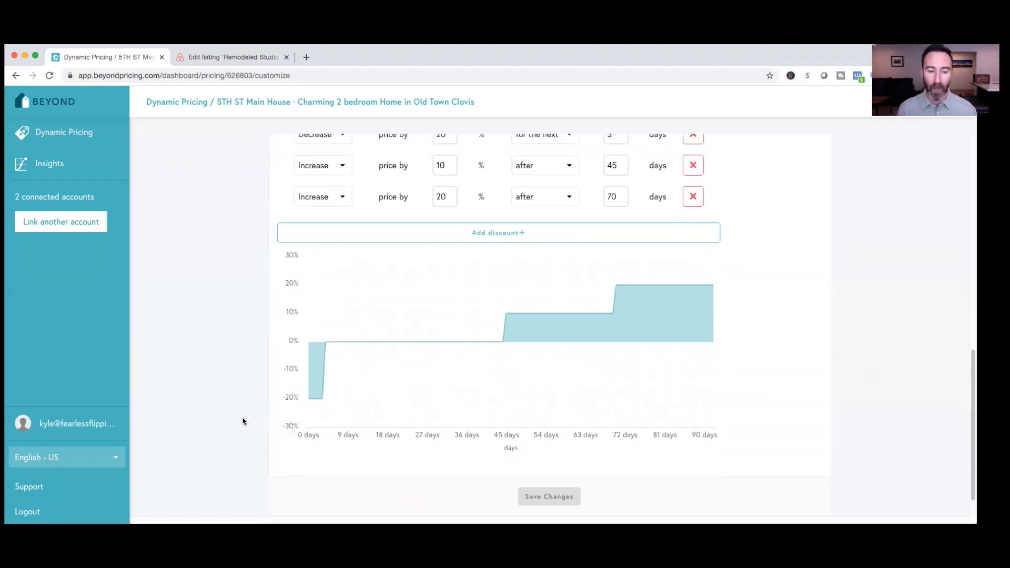
scroll(243, 421, "down", 1)
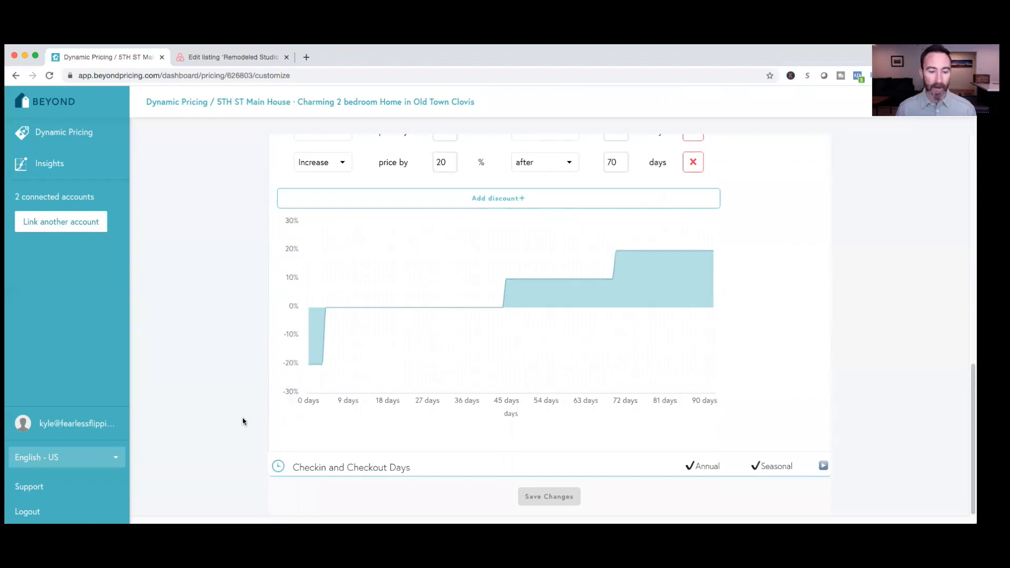
Review the Checkin and Checkout Days settings, and expand Minimum Stays to view its annual, gap-filling and seasonal rules
left_click(396, 467)
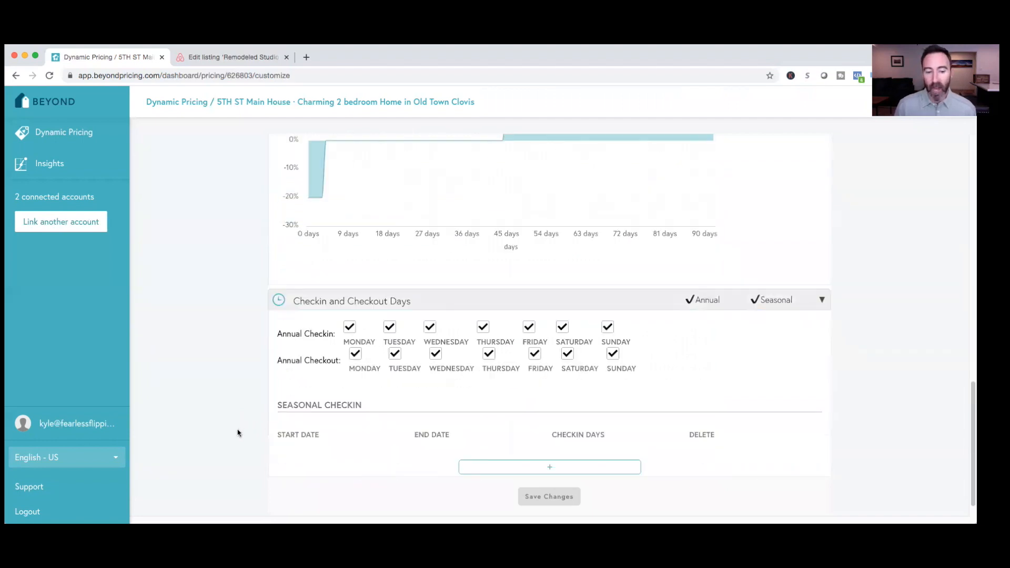
scroll(237, 433, "down", 1)
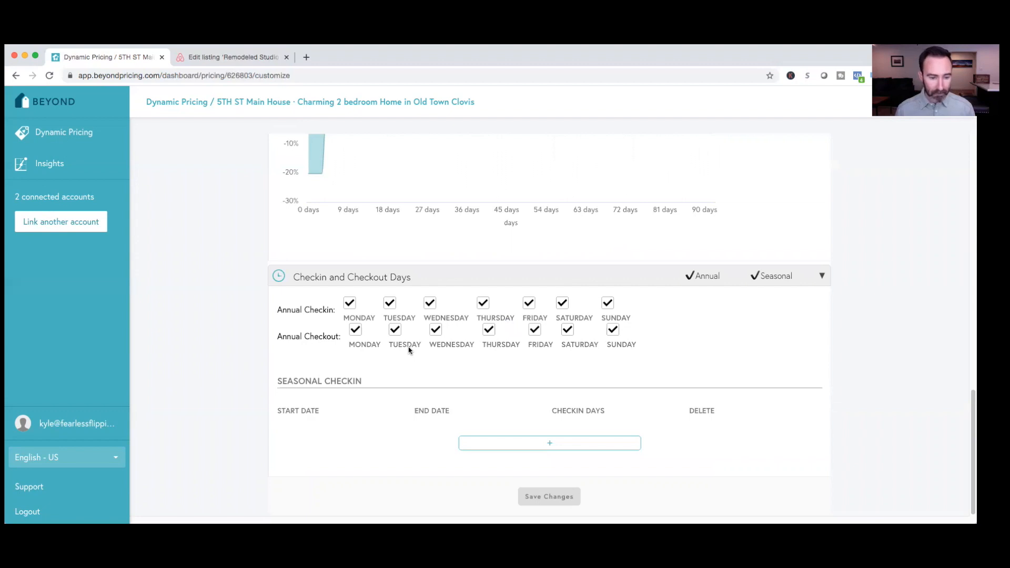
scroll(409, 349, "up", 5)
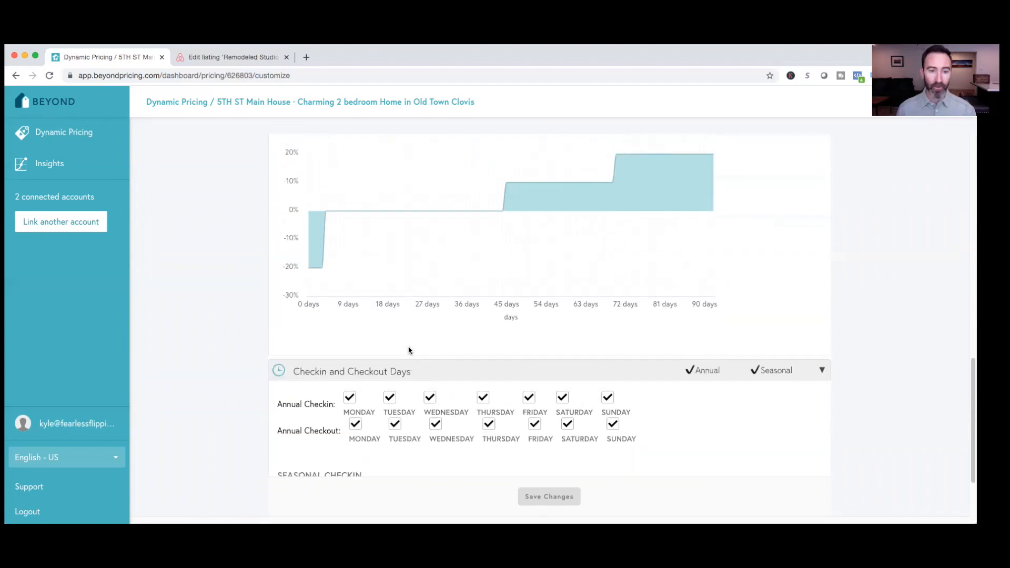
scroll(386, 418, "up", 8)
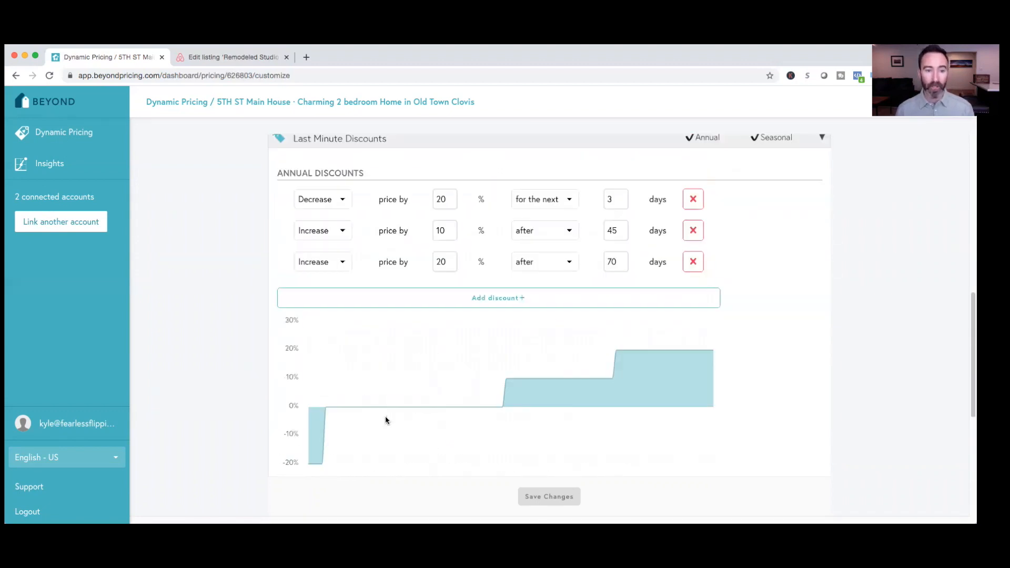
scroll(385, 420, "up", 3)
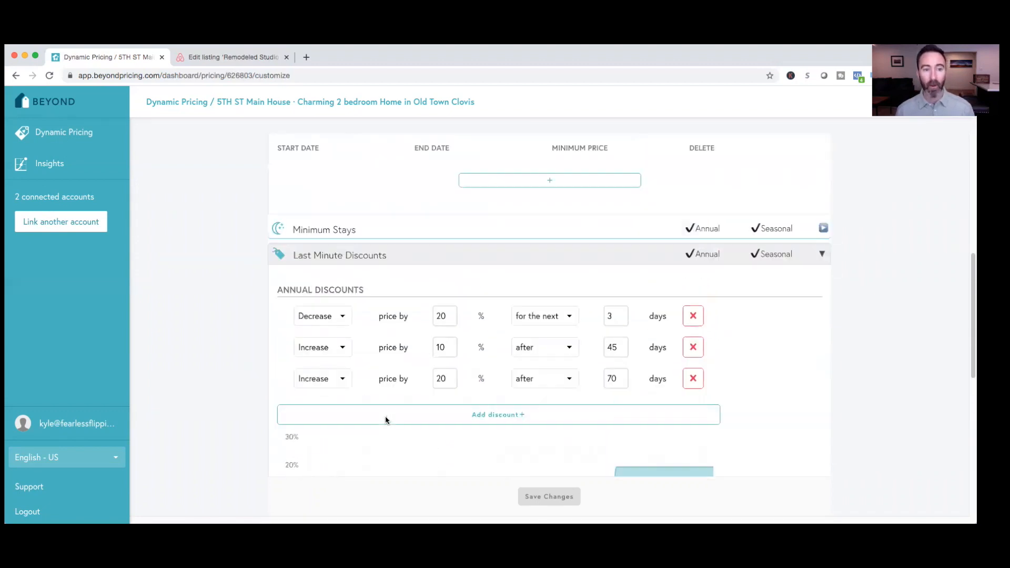
left_click(342, 232)
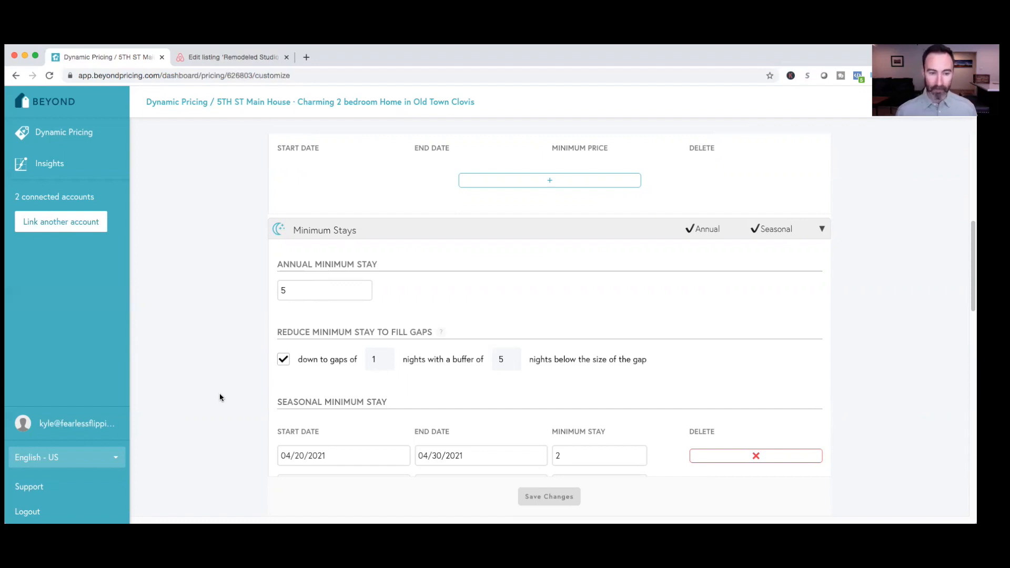
Review the gap-filling rule under Minimum Stays, checking its minimum gap length and buffer nights fields
scroll(235, 395, "down", 1)
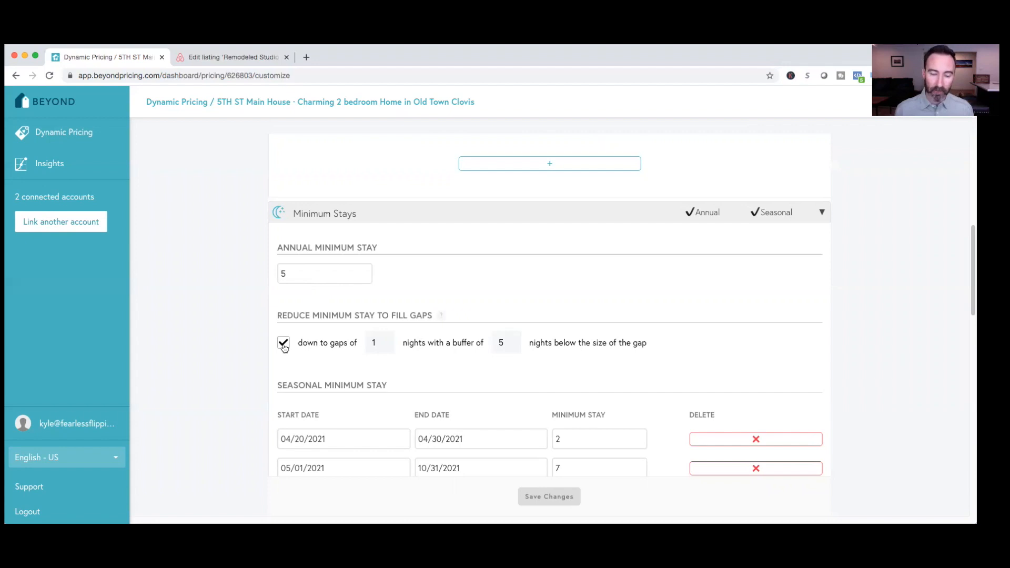
left_click(382, 343)
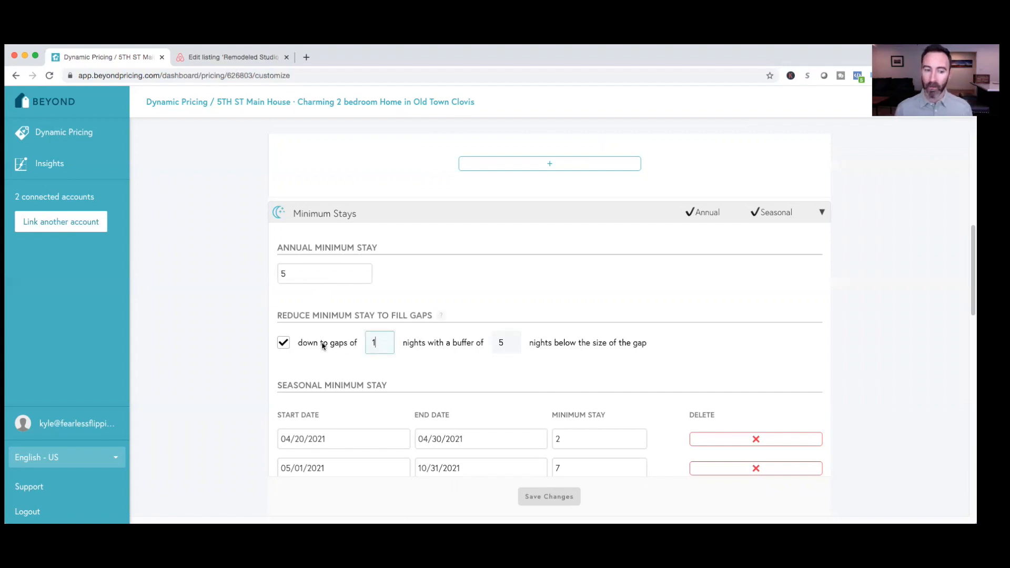
left_click(506, 343)
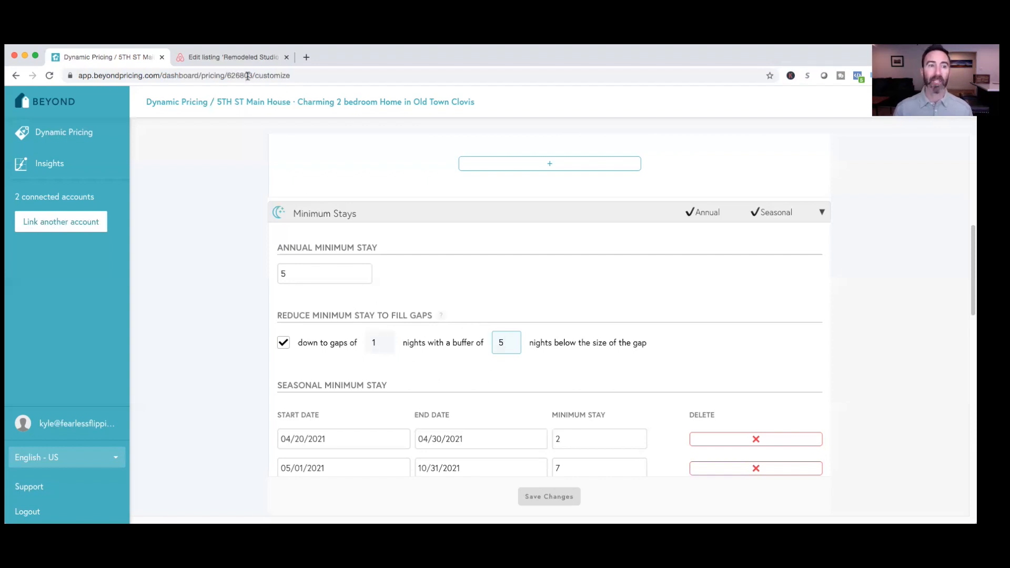
Switch to Airbnb, open the calendar of all listings and examine the open gaps between accepted reservations
left_click(240, 58)
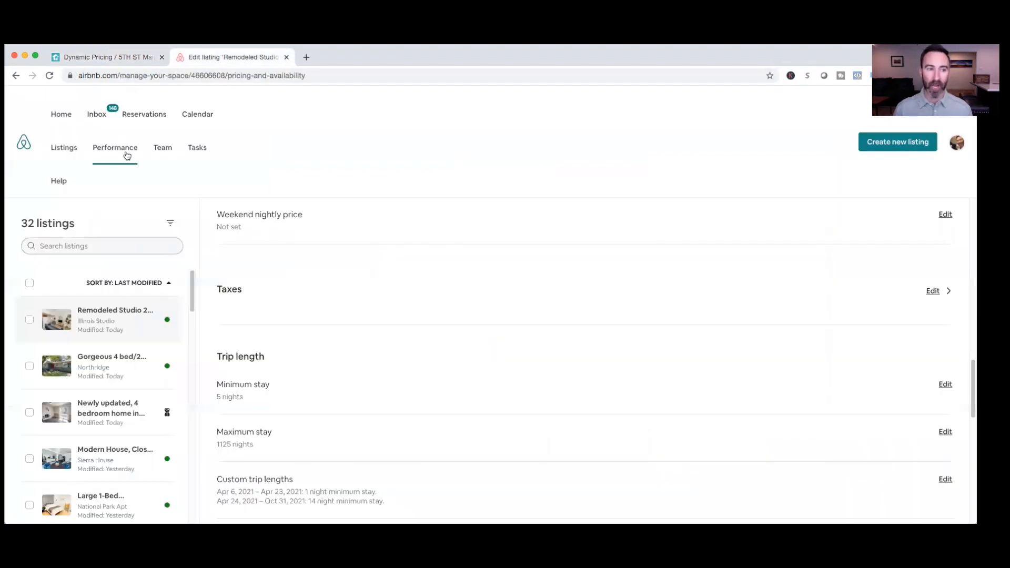
left_click(195, 118)
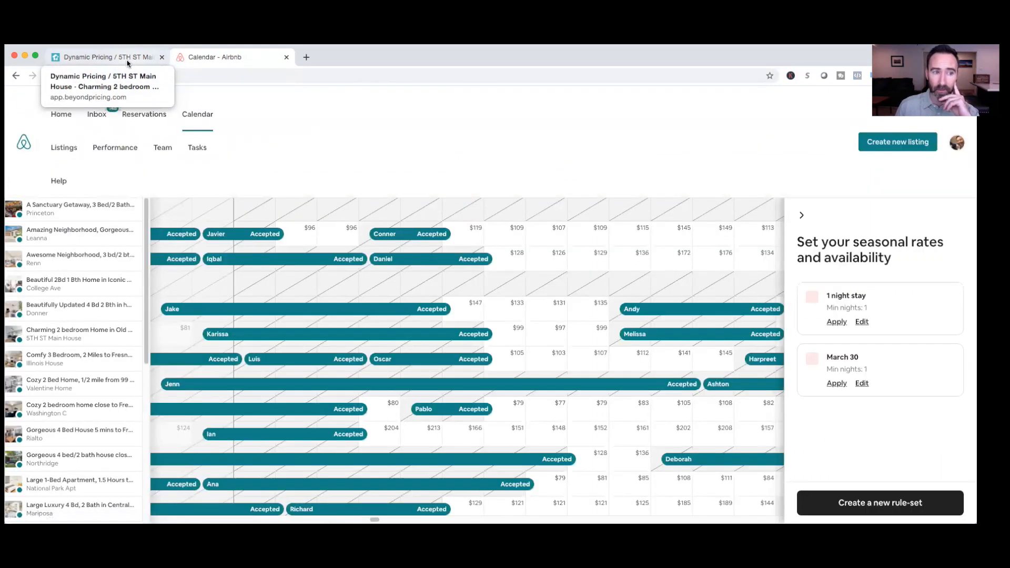
left_click(127, 62)
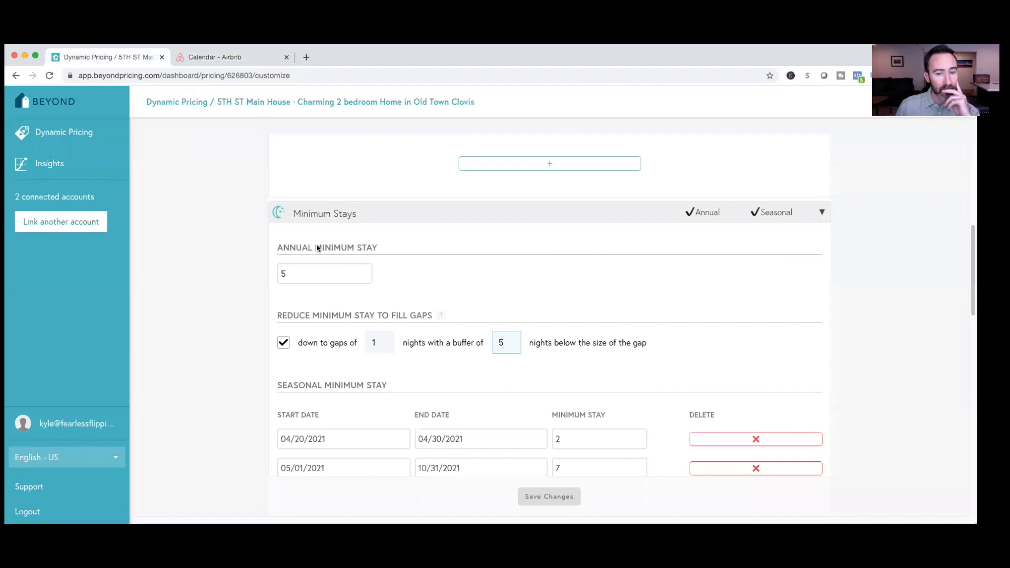
left_click(227, 62)
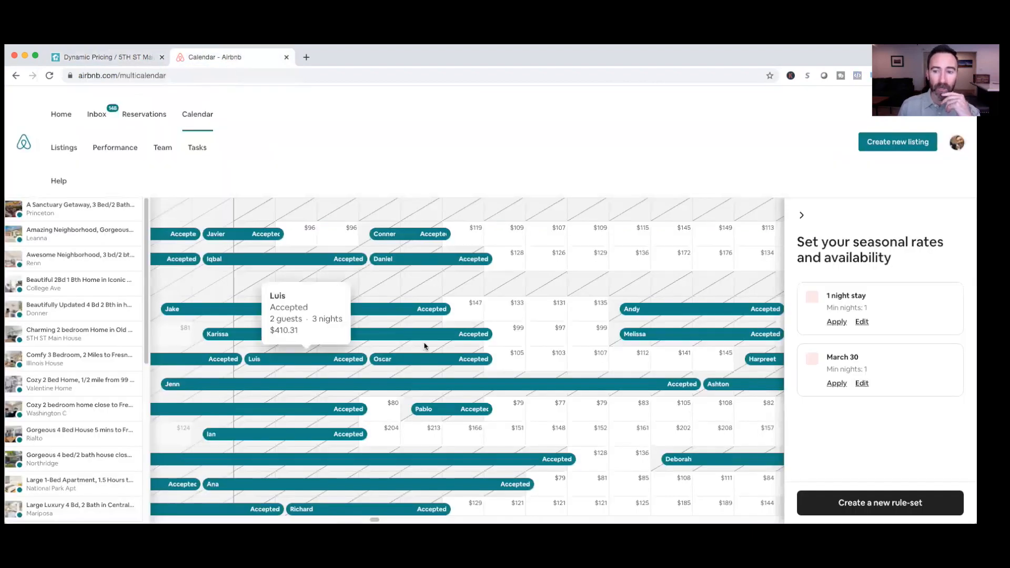
scroll(378, 351, "down", 1)
scroll(378, 351, "down", 2)
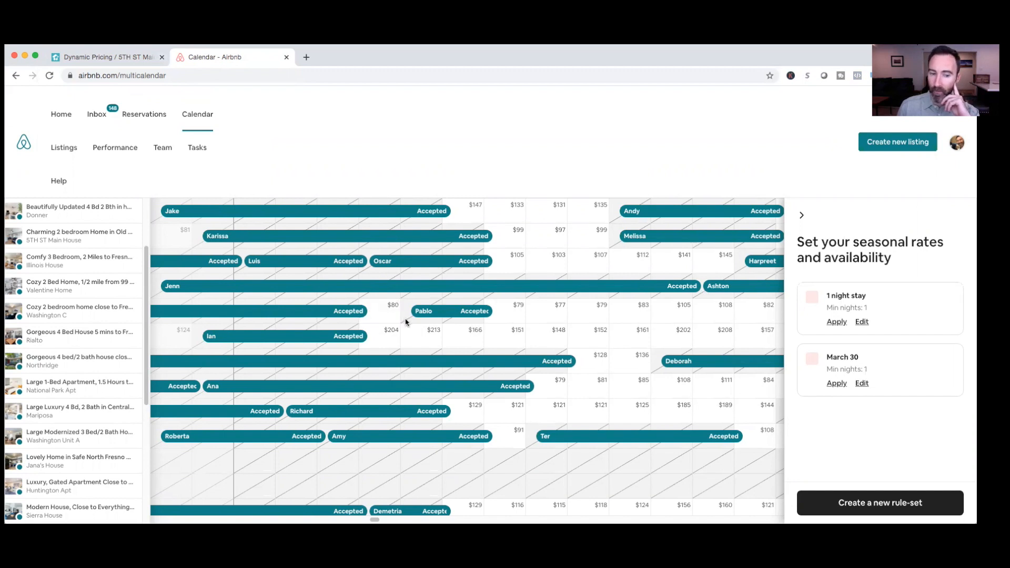
scroll(389, 320, "up", 3)
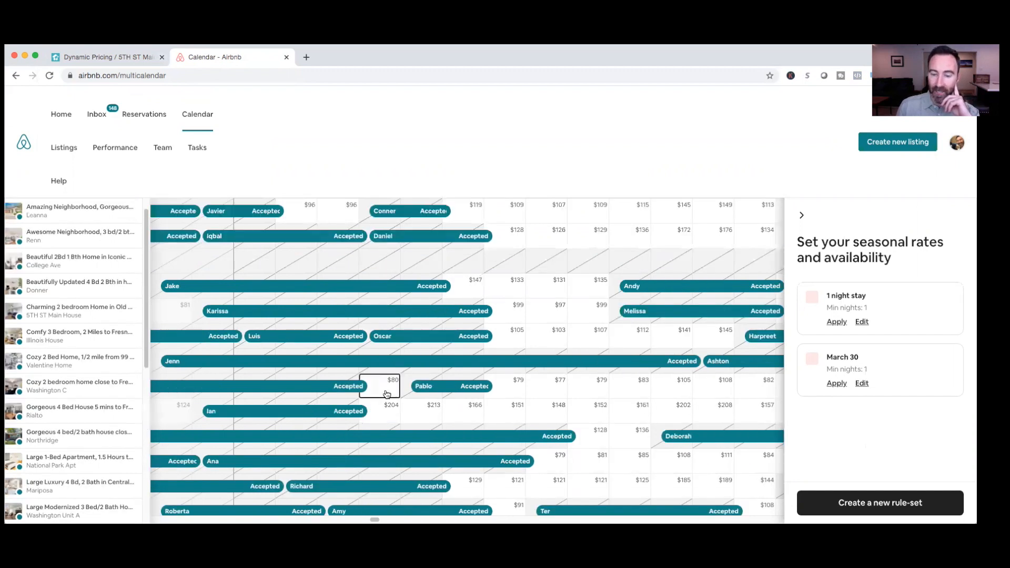
Apply the "1 night stay" rule-set to April 23, 2021 for the Washington C listing and save it
left_click(386, 394)
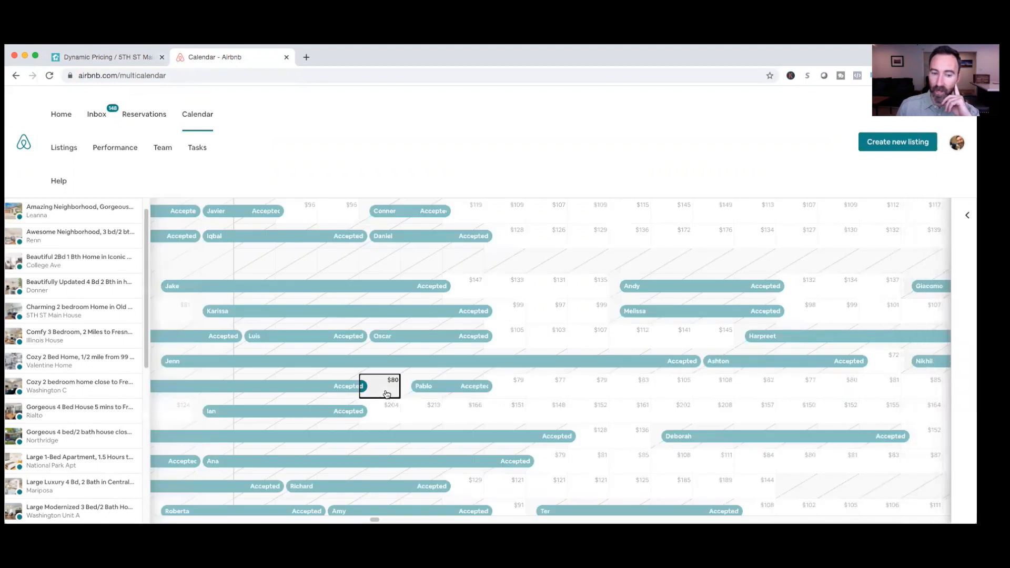
scroll(852, 400, "down", 2)
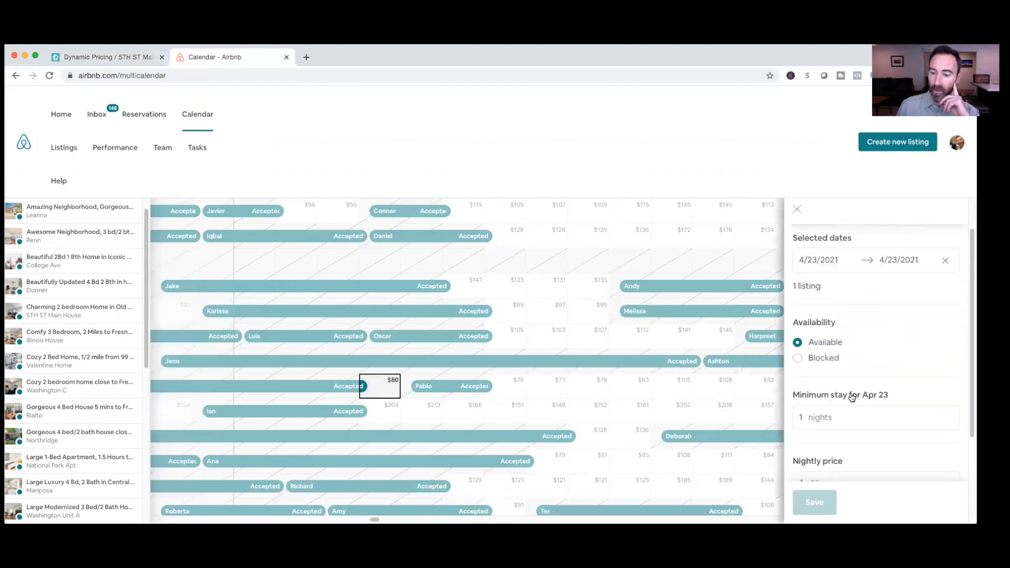
scroll(852, 418, "down", 3)
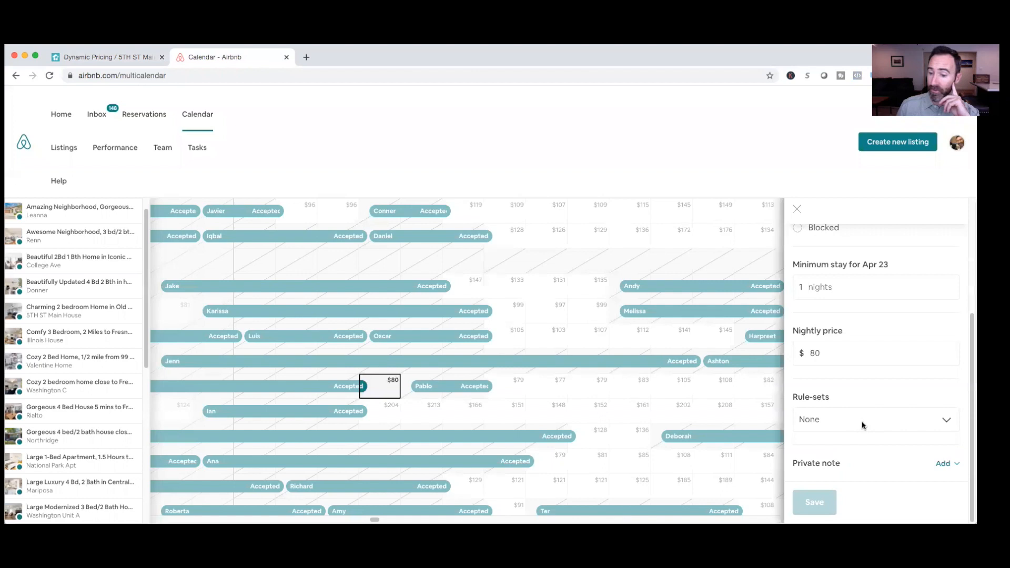
left_click(871, 421)
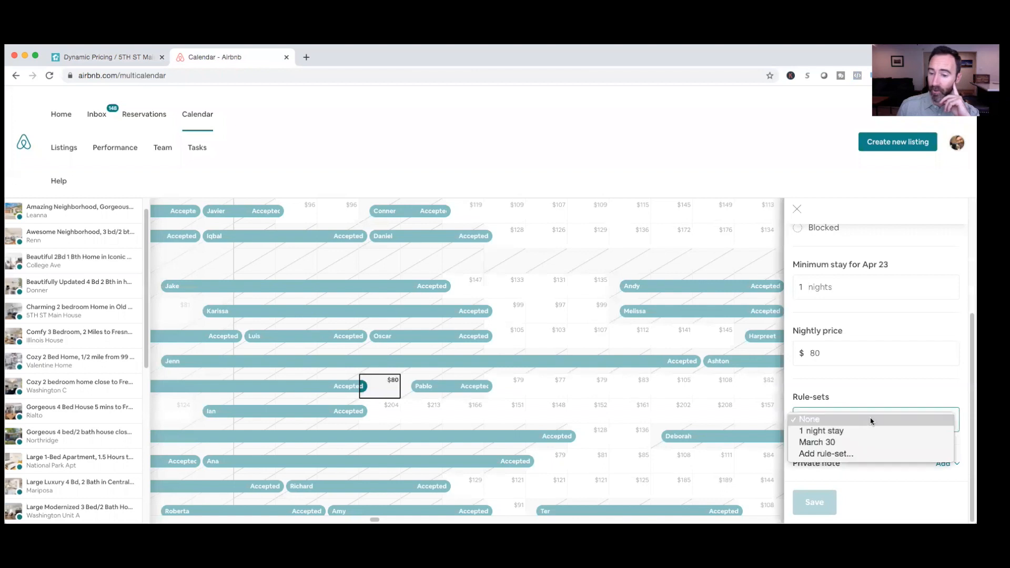
left_click(839, 436)
left_click(819, 504)
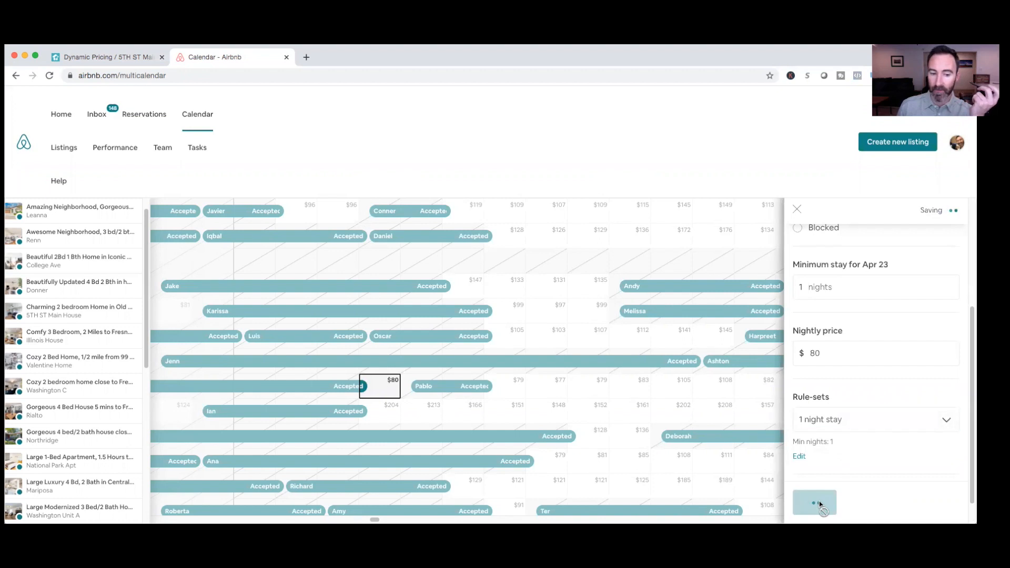
left_click(797, 209)
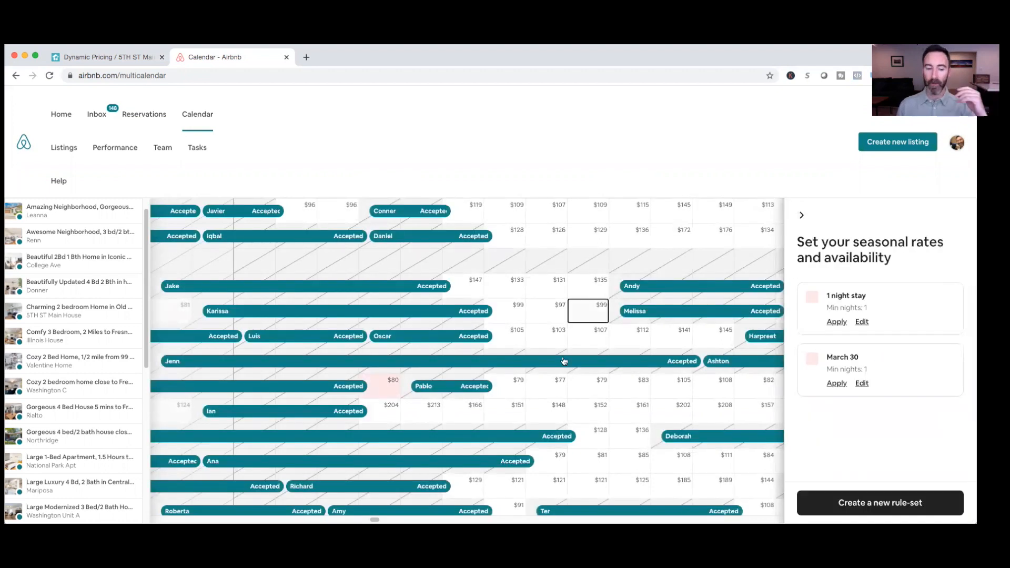
Check the remaining listings' gaps, return to Beyond and review the gap-filling, seasonal and last minute minimum stay rules
scroll(478, 399, "down", 2)
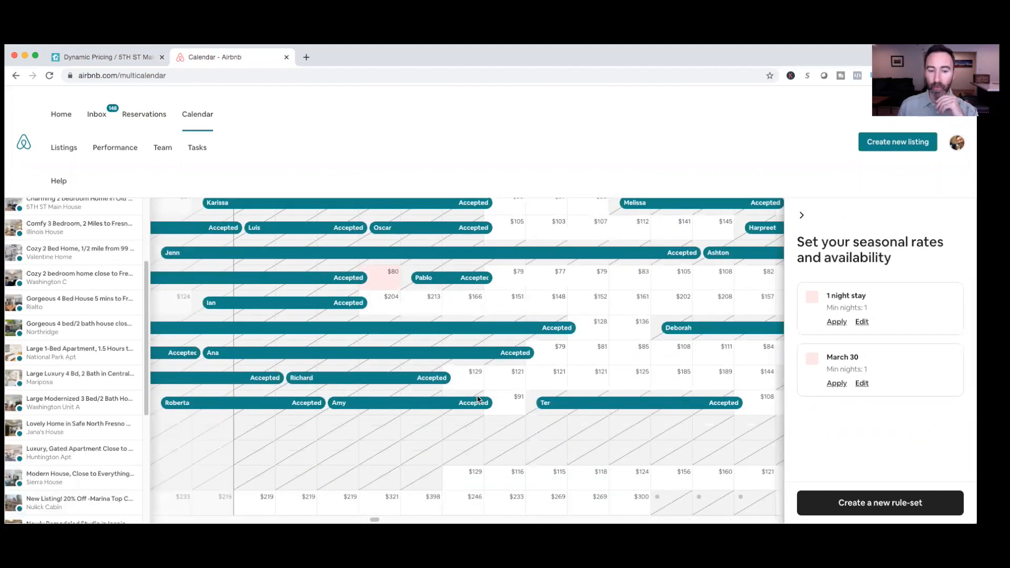
scroll(462, 418, "down", 1)
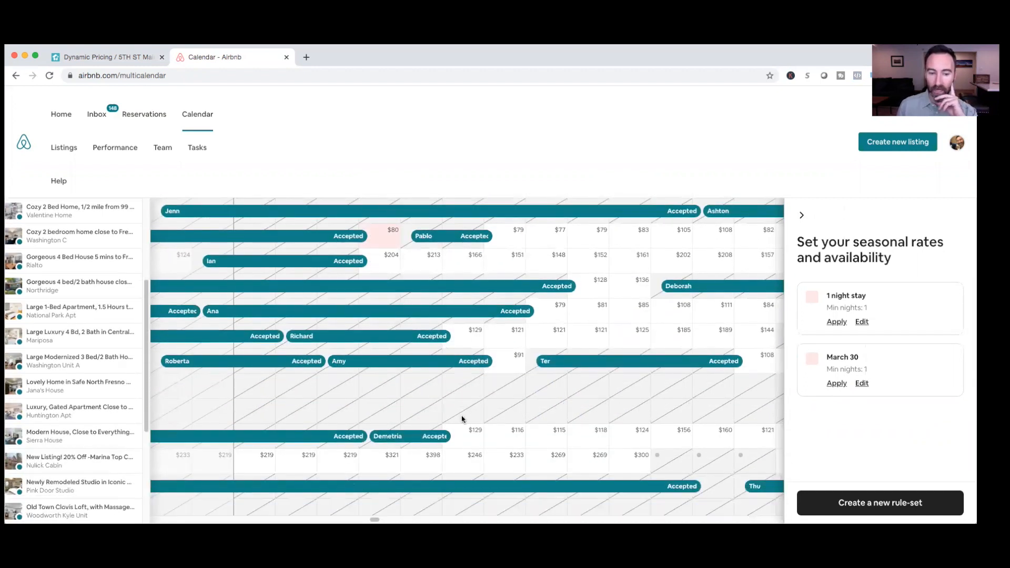
left_click(136, 61)
scroll(250, 226, "down", 1)
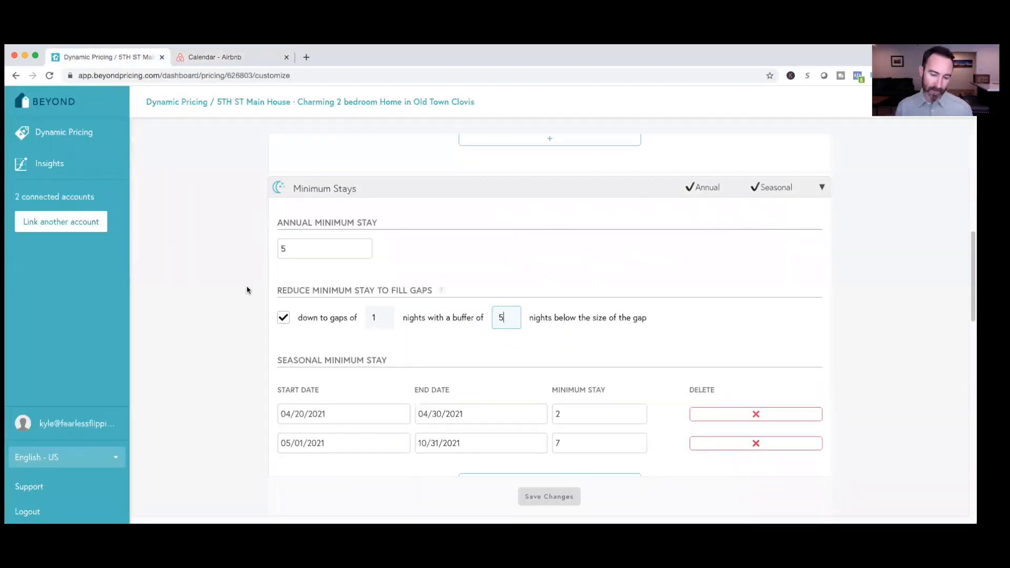
scroll(248, 286, "down", 3)
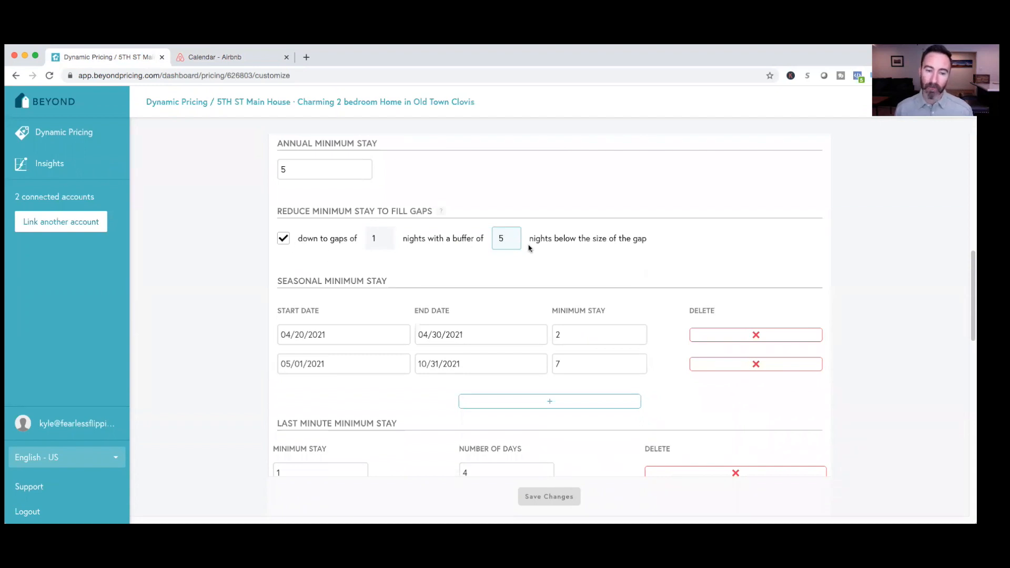
left_click(279, 144)
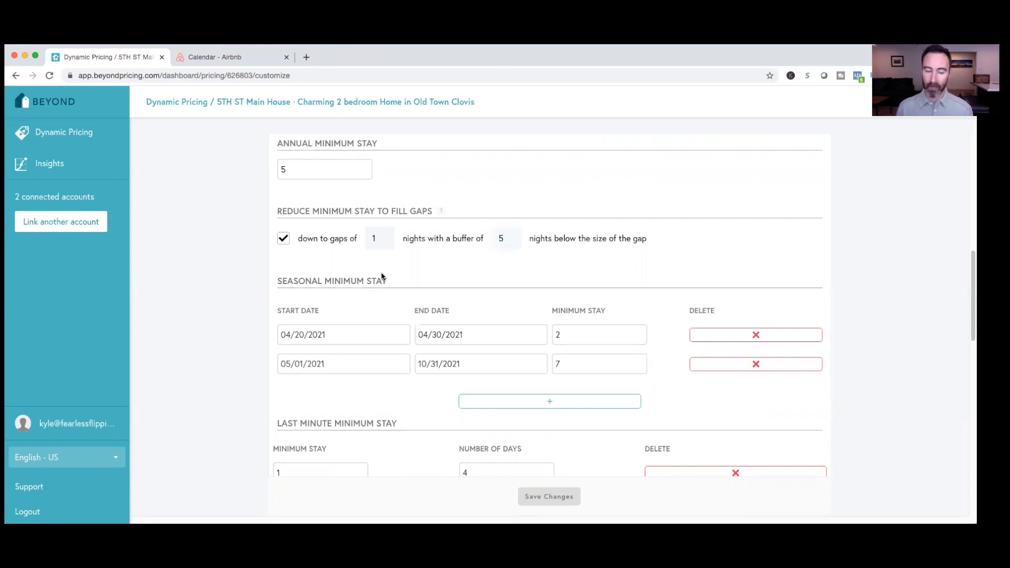
scroll(383, 336, "down", 3)
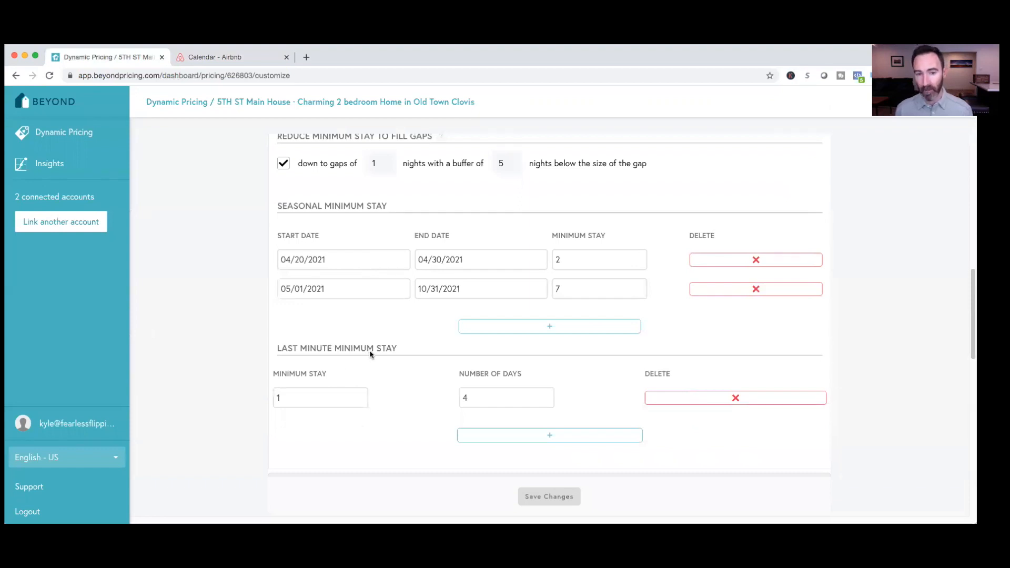
scroll(376, 356, "up", 1)
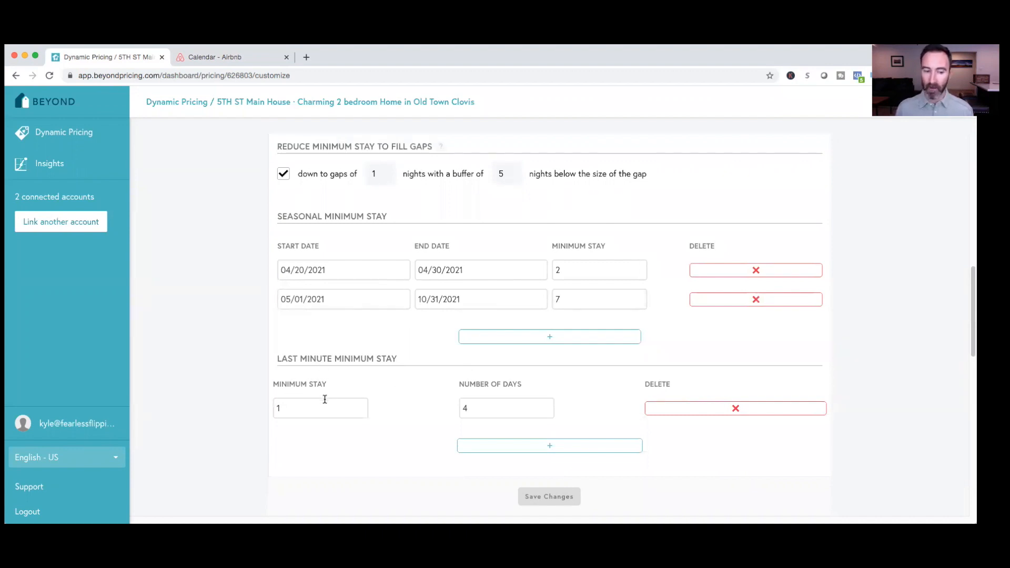
Add a last minute minimum stay rule of 2 nights for 7 days
left_click(537, 456)
left_click(332, 439)
type("2")
left_click(482, 439)
type("7")
left_click(582, 428)
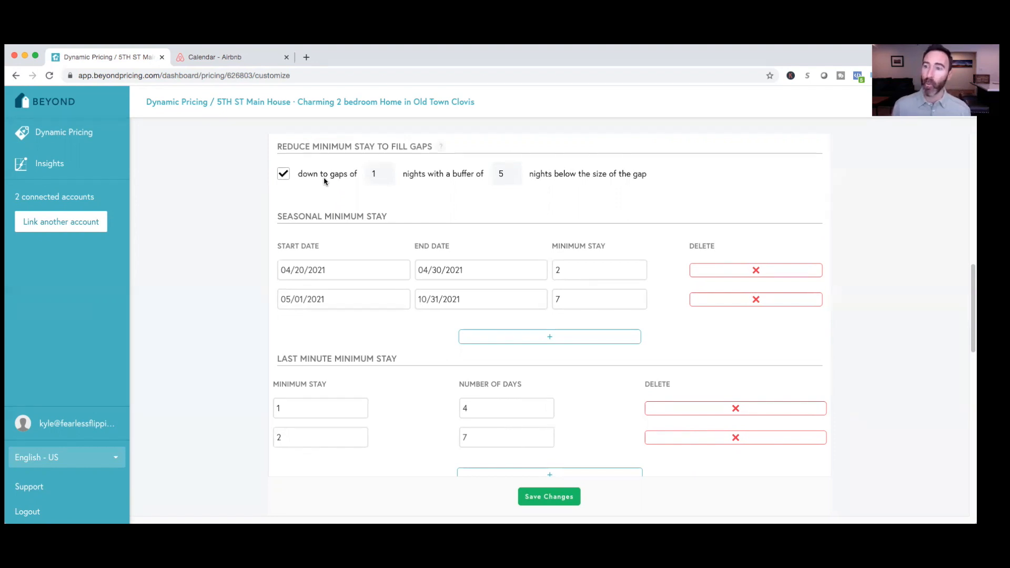
Delete the 2-night last minute minimum stay rule set for 7 days
scroll(225, 292, "down", 5)
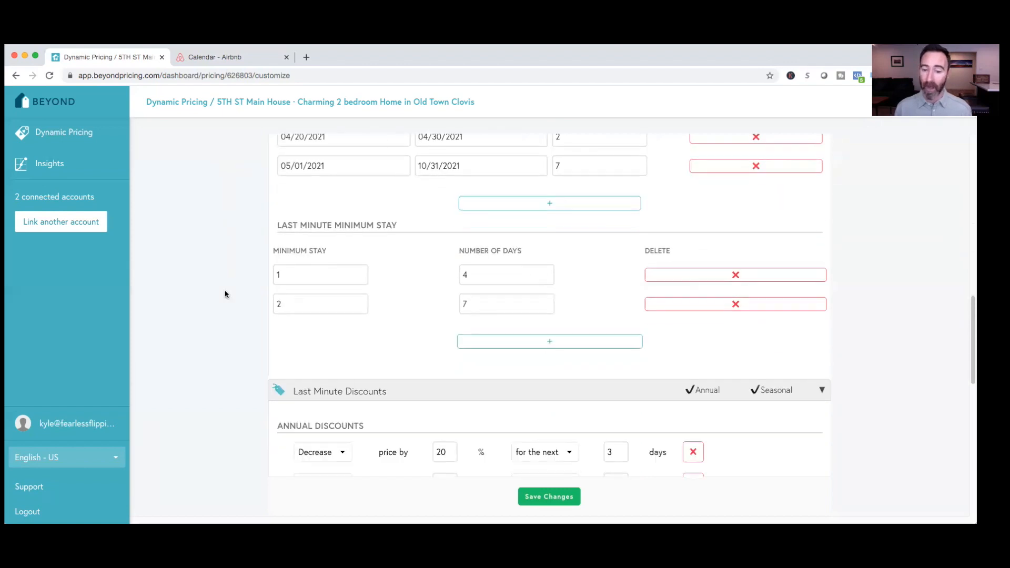
scroll(225, 294, "down", 1)
scroll(225, 295, "up", 1)
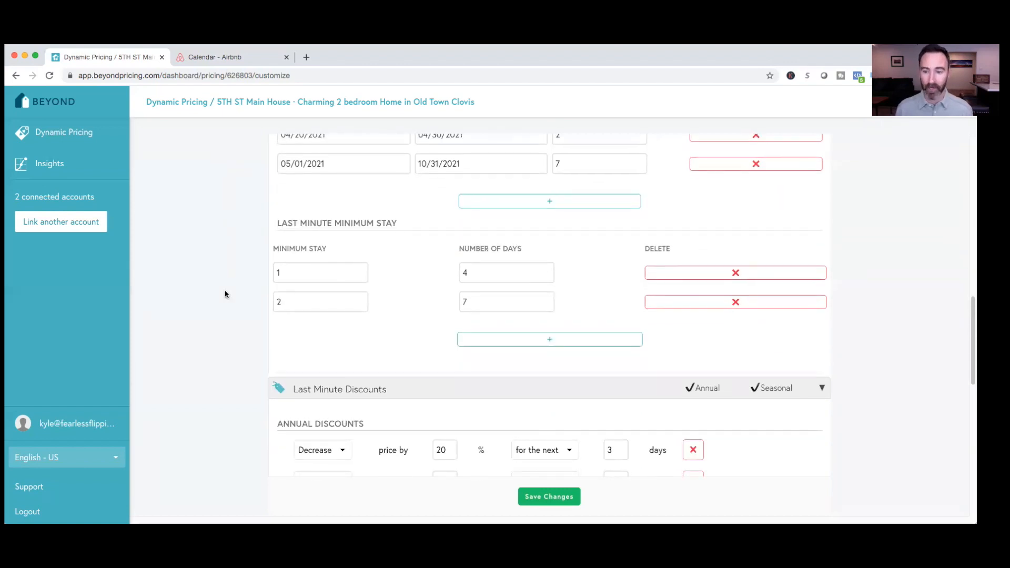
left_click(717, 310)
scroll(273, 460, "up", 3)
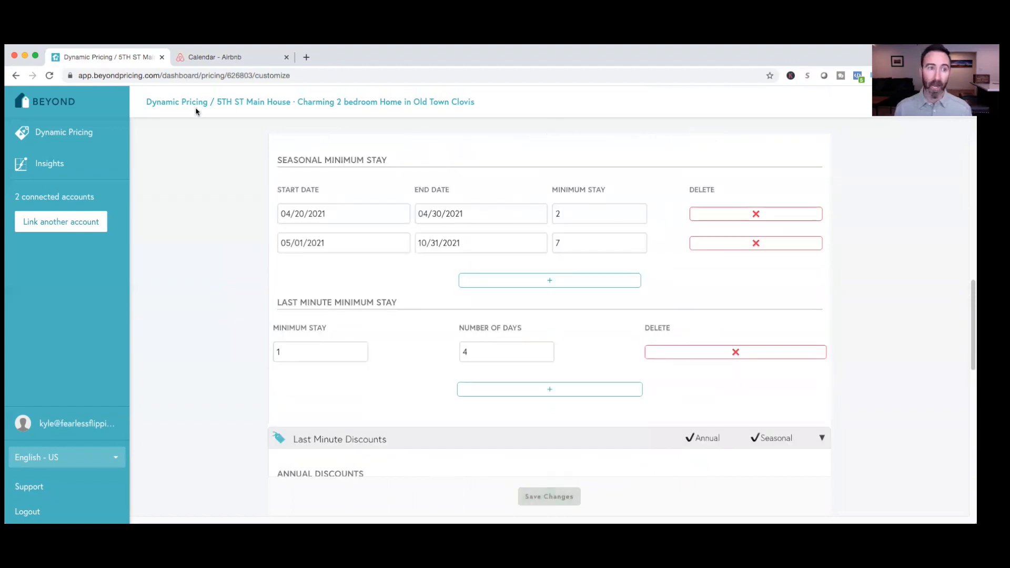
Switch to the Airbnb calendar and compare the one-night gap at Washington C with other listings' open dates
left_click(202, 59)
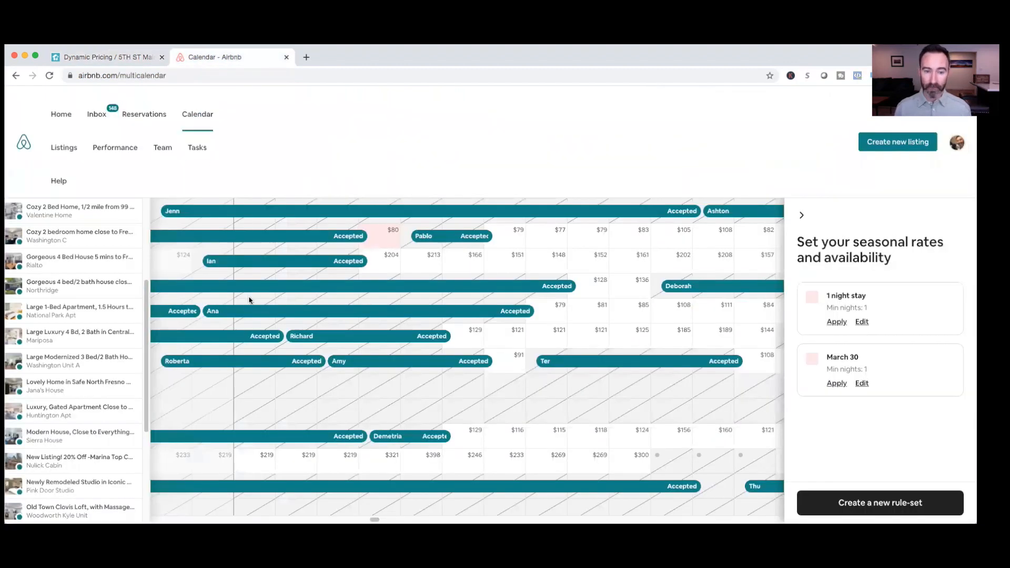
scroll(252, 310, "up", 5)
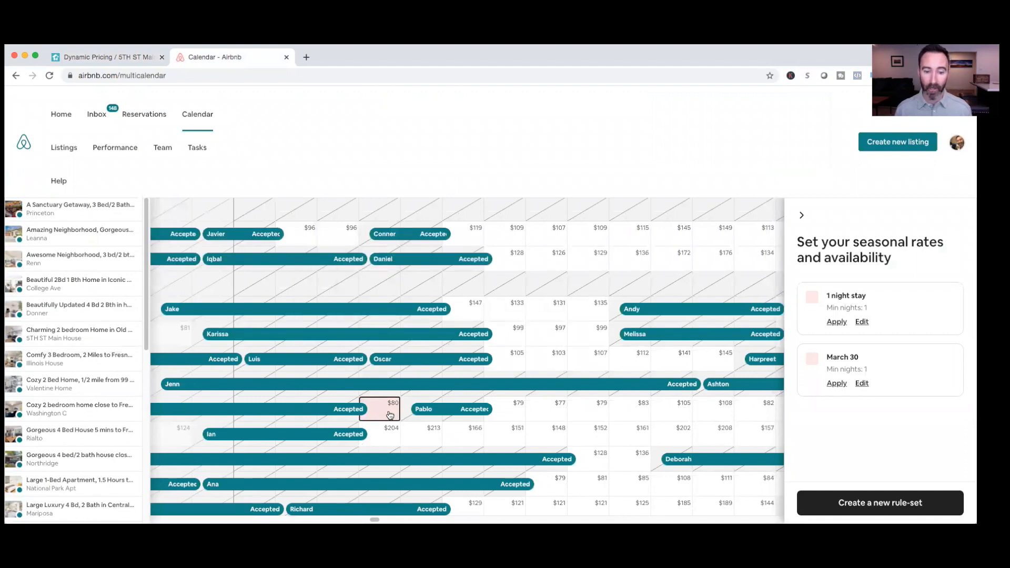
scroll(389, 416, "down", 1)
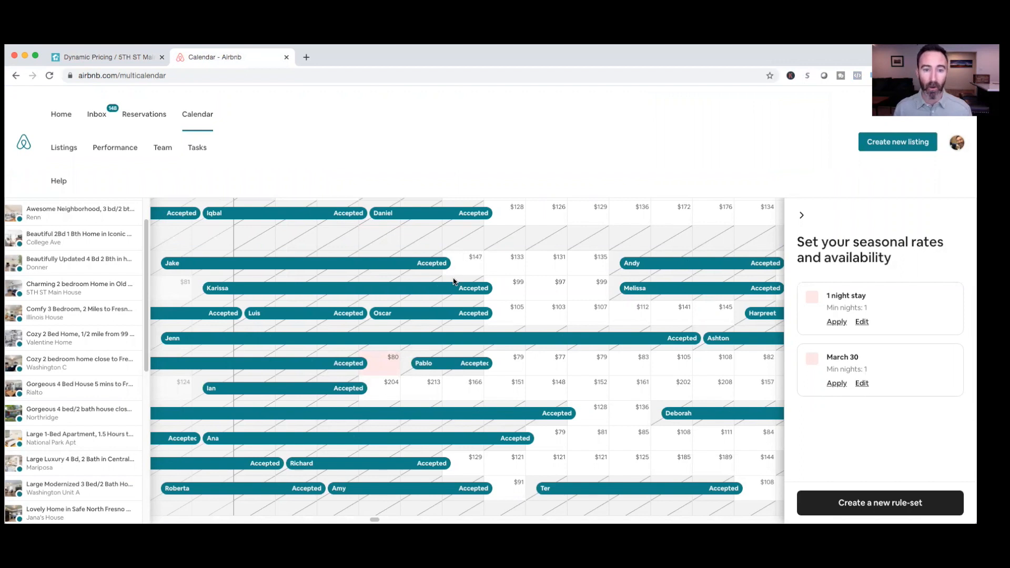
scroll(463, 267, "up", 1)
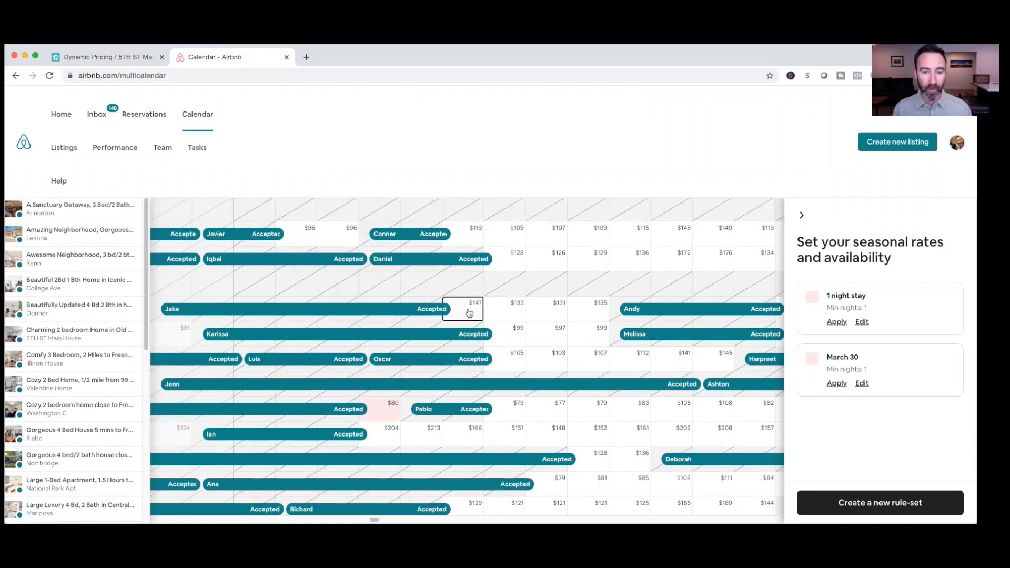
Select April 25–28, 2021 for the Donner listing to view the gap's availability, price and rule-set options, and close them unchanged
left_click(469, 313)
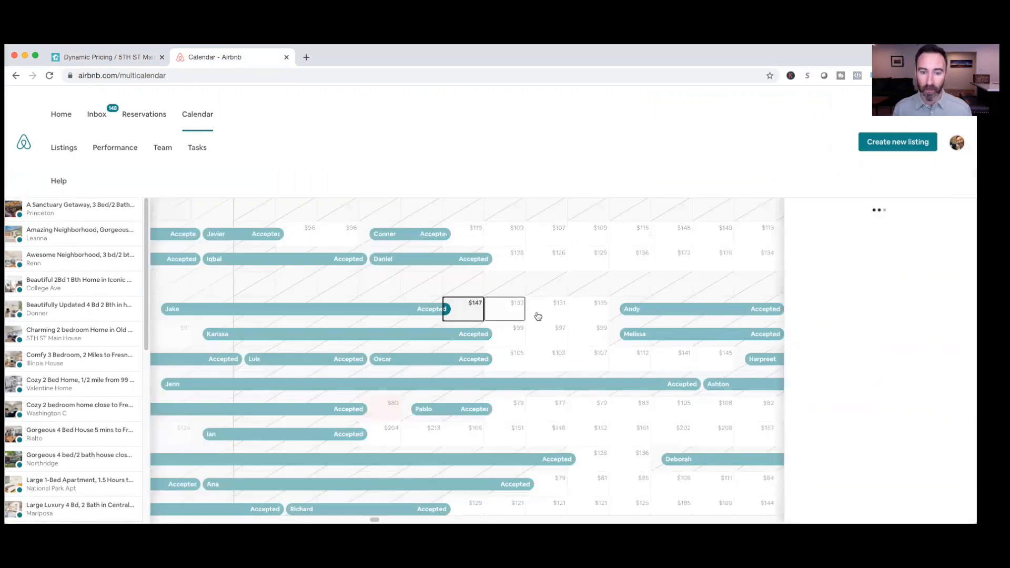
left_click(585, 318)
left_click_drag(586, 318, 471, 316)
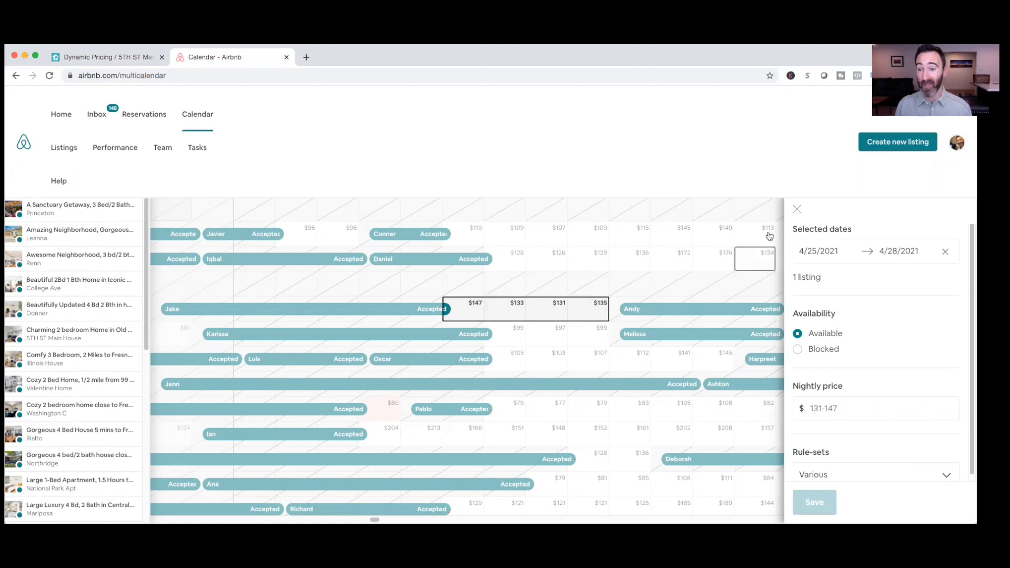
left_click(797, 210)
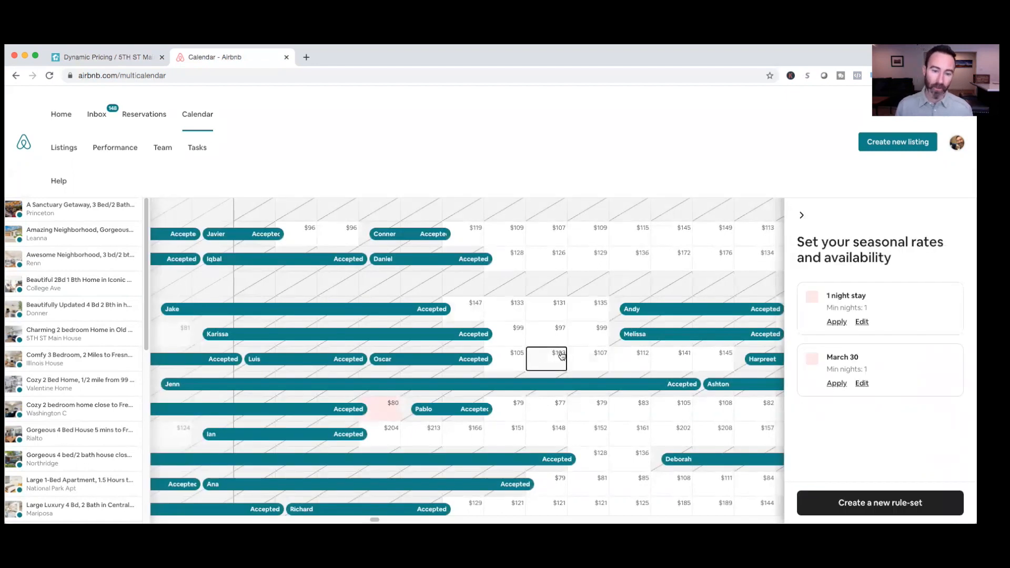
scroll(561, 356, "down", 1)
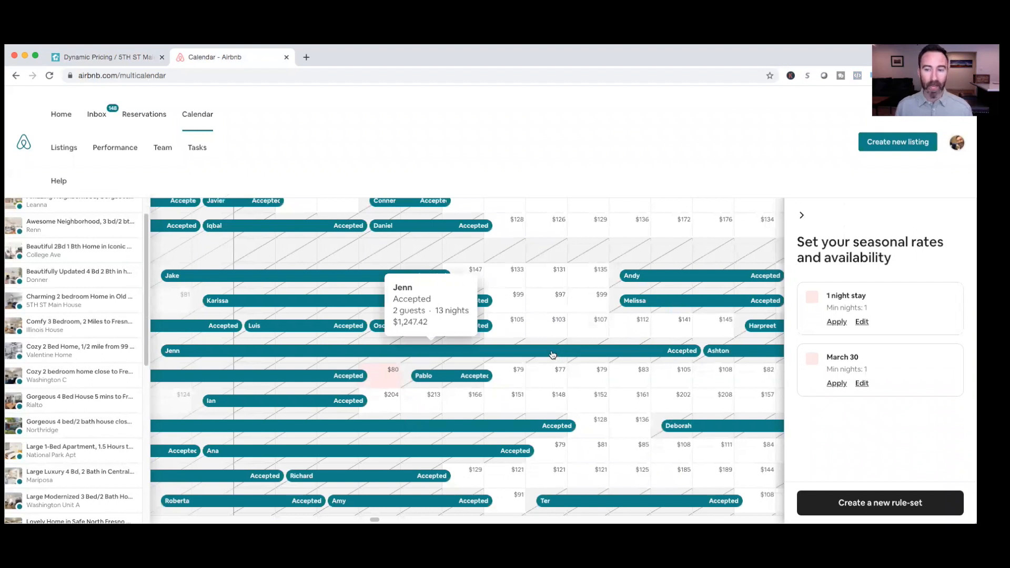
scroll(551, 353, "up", 1)
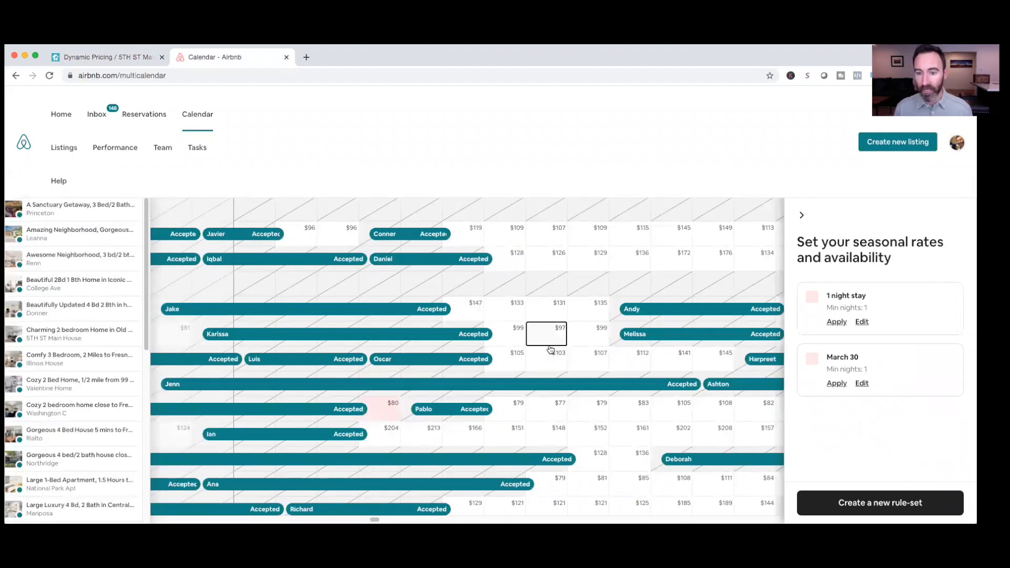